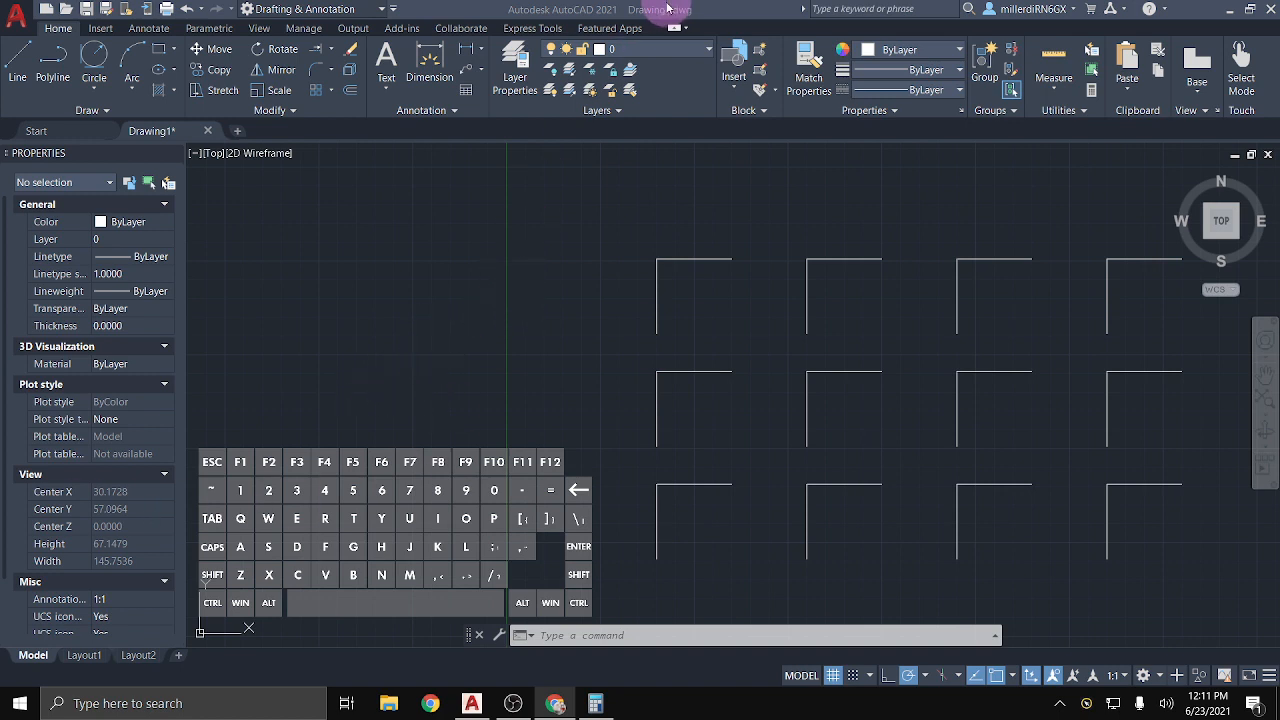
Chamfer the first column's top corner with distances 3 and 5, taking the vertical line first and the horizontal line second
{"action": "left_click", "coordinate": [618, 296]}
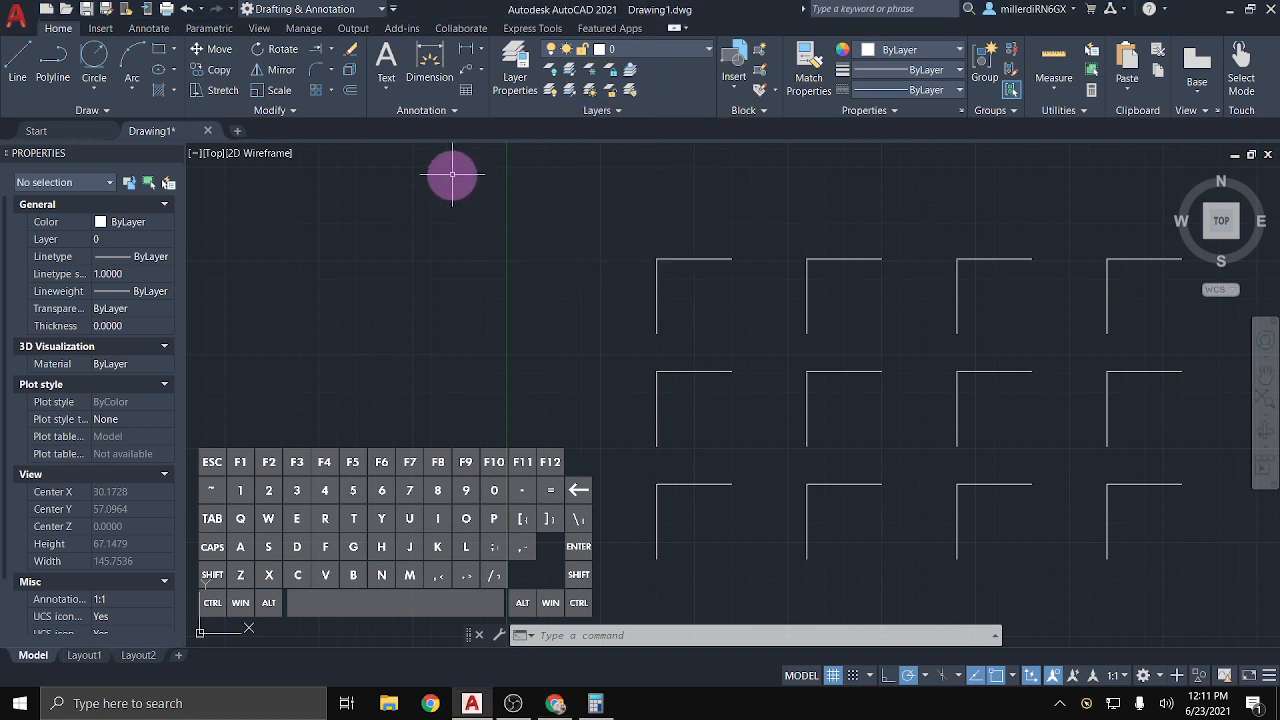
{"action": "left_click", "coordinate": [331, 73]}
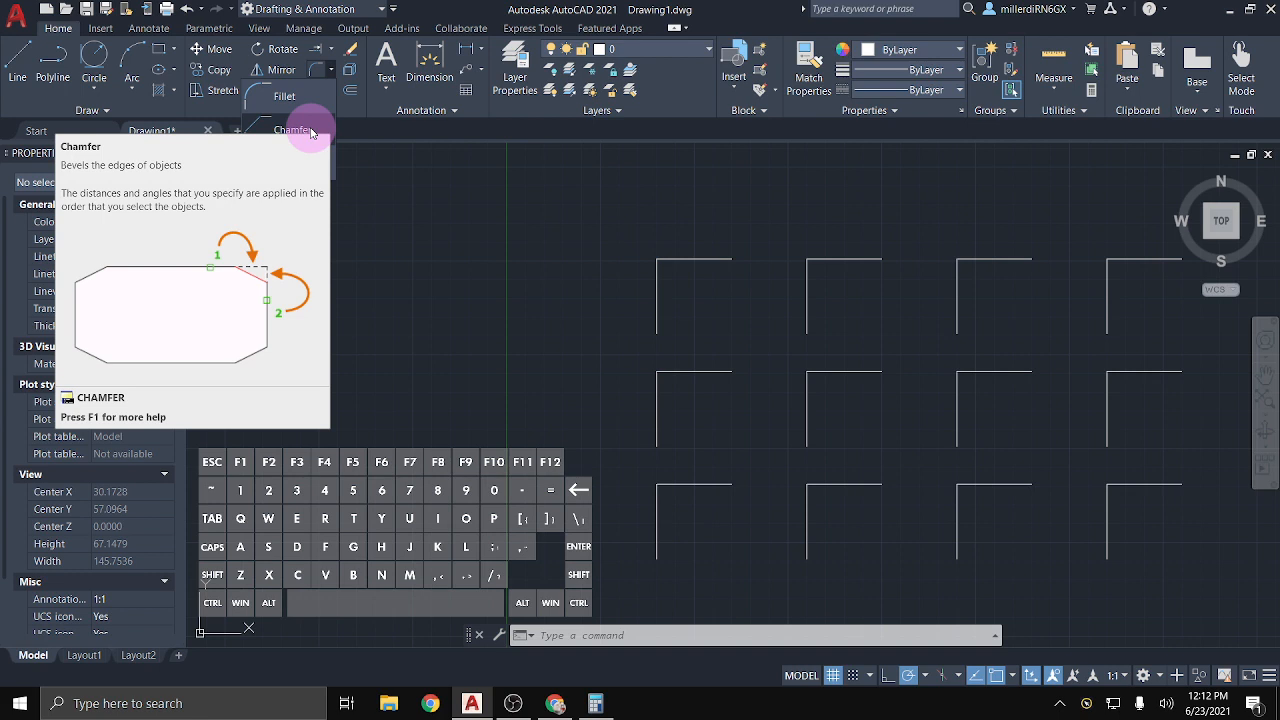
{"action": "left_click", "coordinate": [311, 133]}
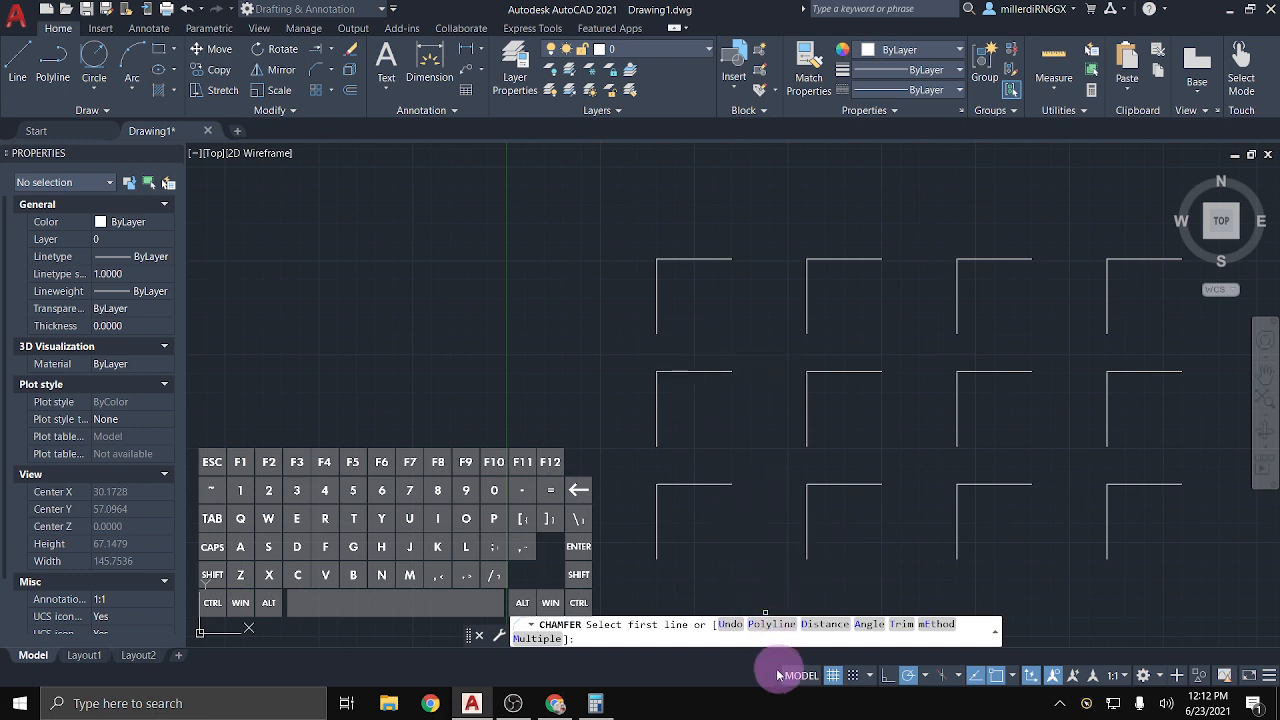
{"action": "left_click", "coordinate": [835, 625]}
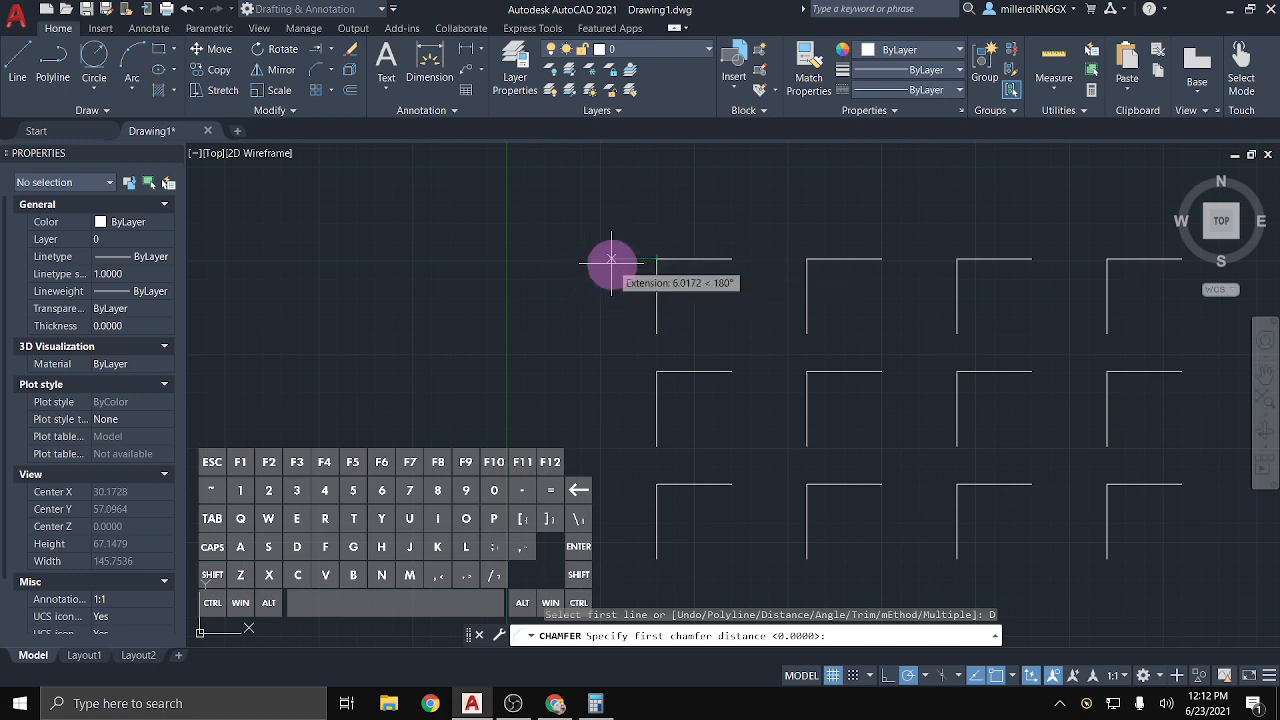
{"action": "type", "text": "3"}
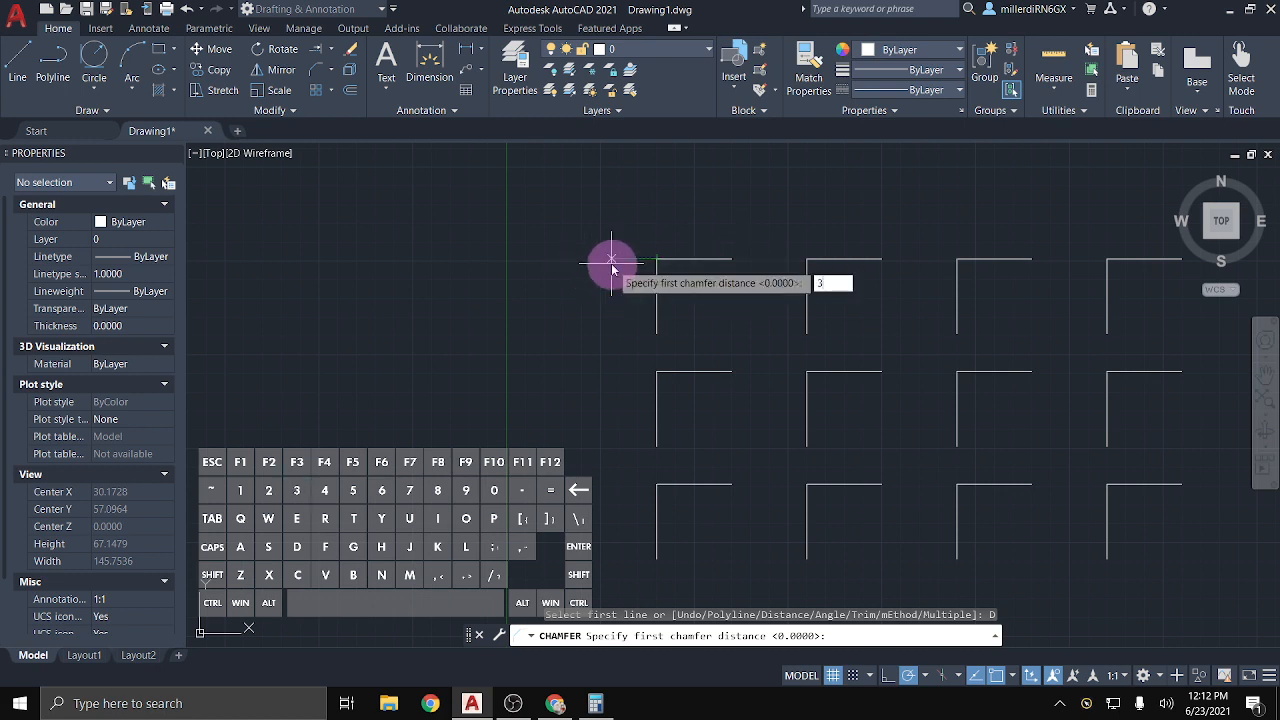
{"action": "key", "text": "Return"}
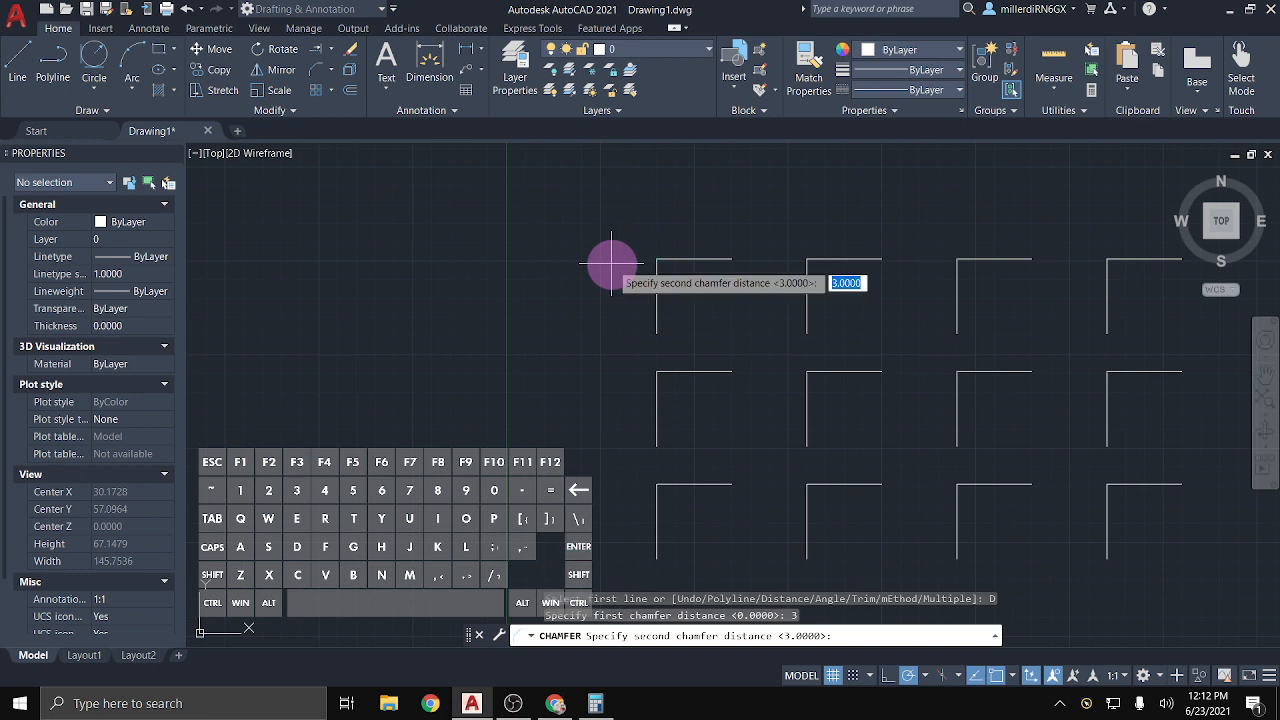
{"action": "type", "text": "5"}
{"action": "key", "text": "Return"}
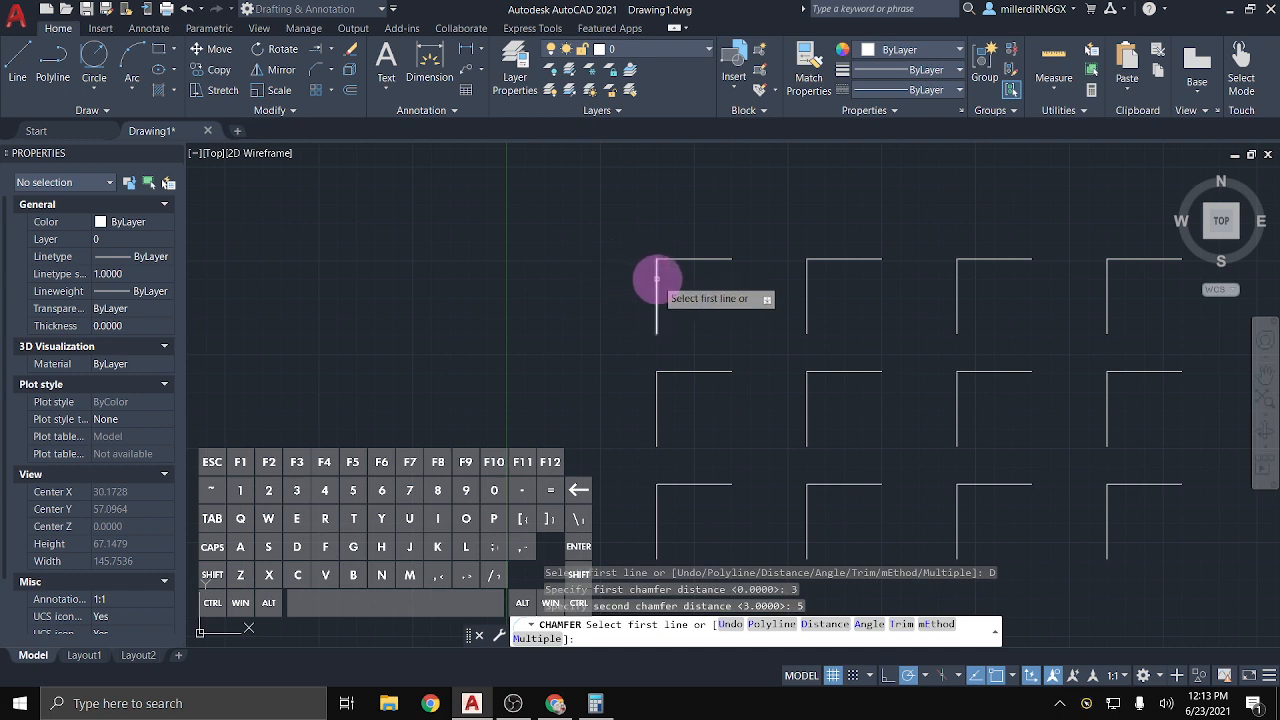
{"action": "left_click", "coordinate": [657, 279]}
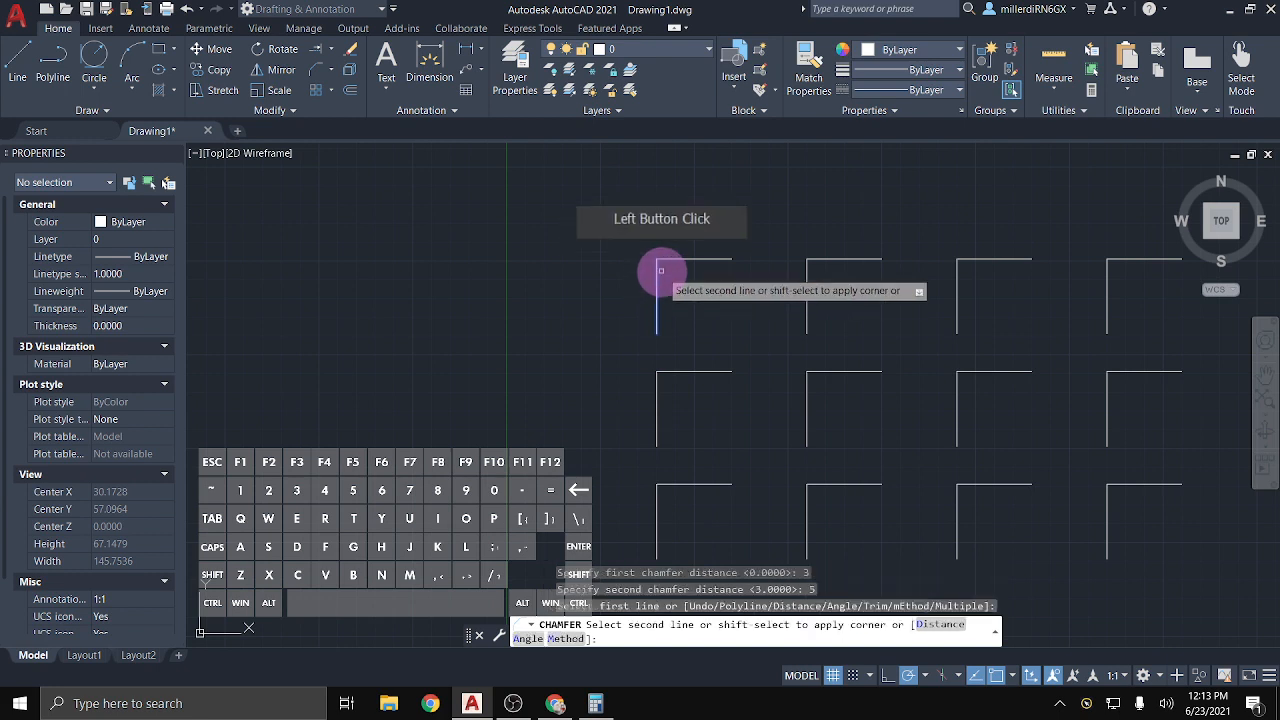
{"action": "left_click", "coordinate": [679, 259]}
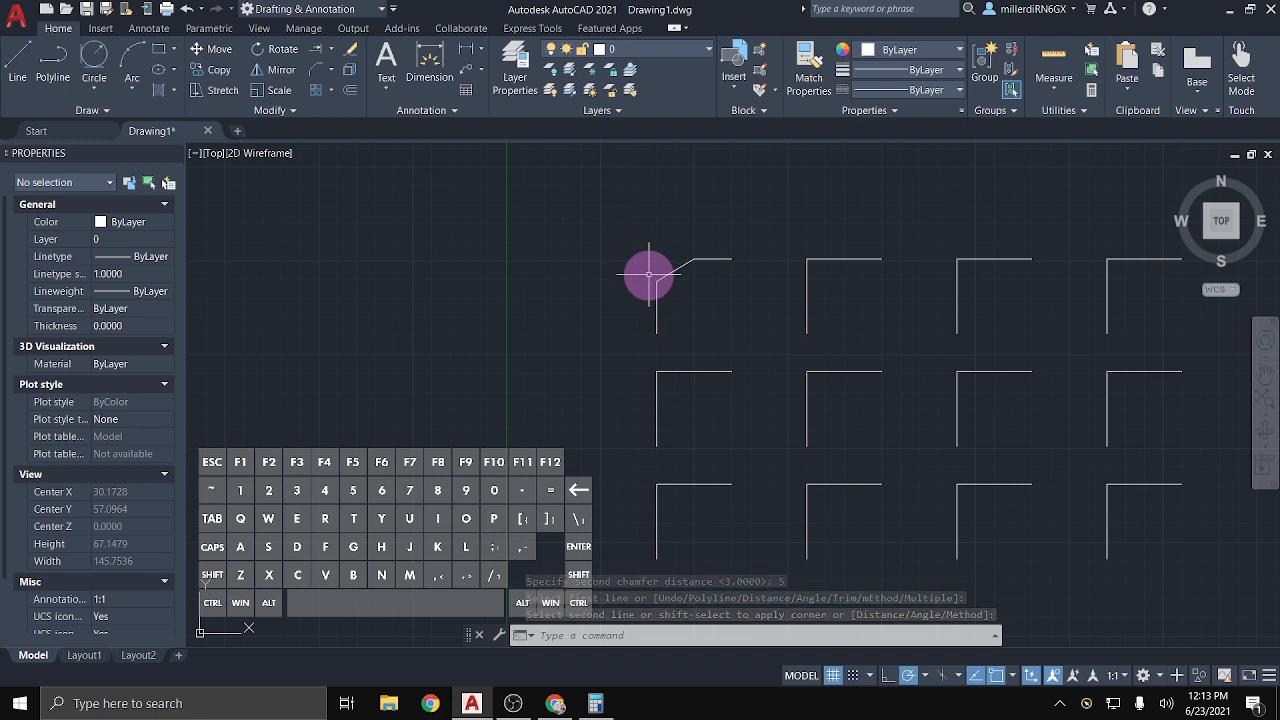
Chamfer the first column's middle corner with the same two distances, taking the horizontal line first and the vertical line second
{"action": "type", "text": "cha"}
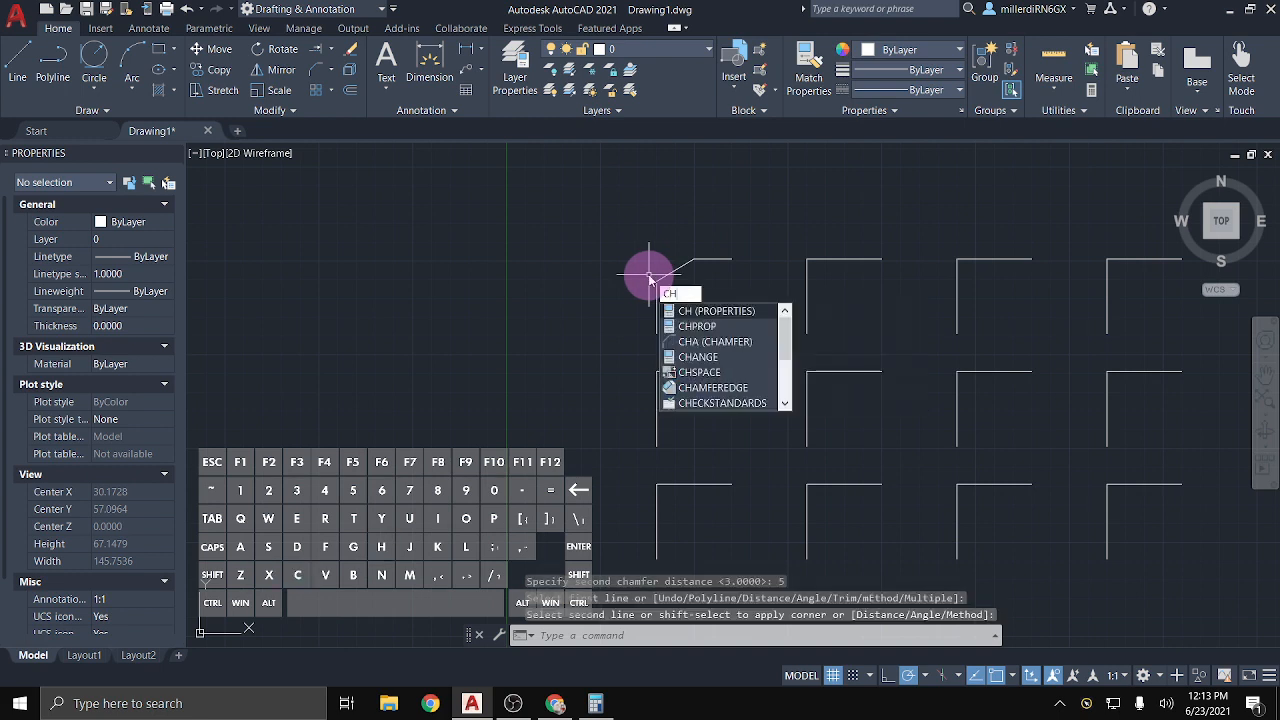
{"action": "key", "text": "Return"}
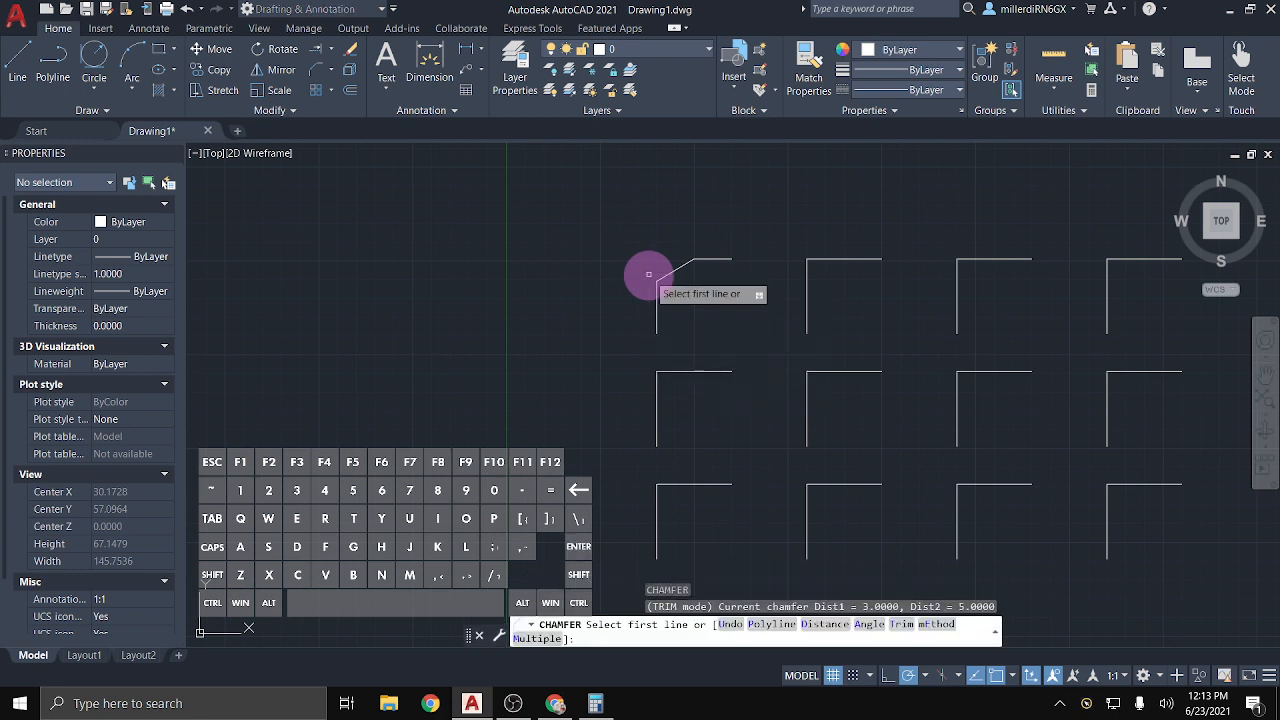
{"action": "left_click", "coordinate": [676, 370]}
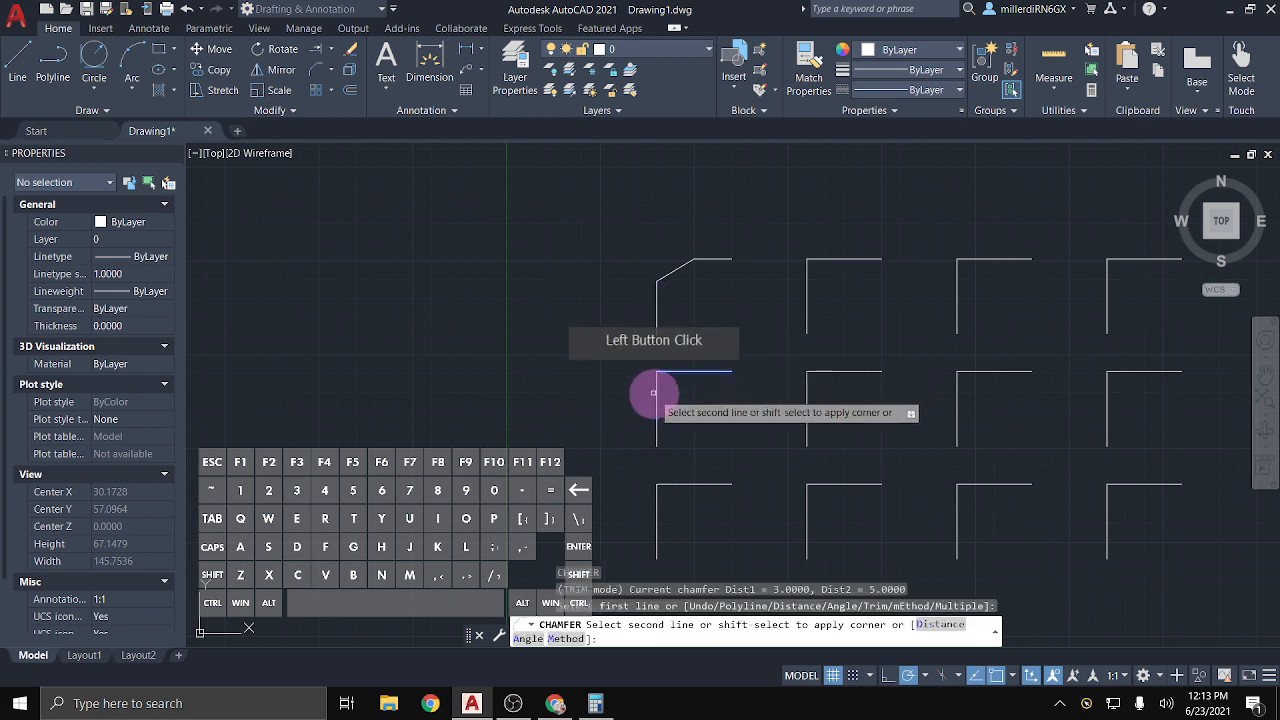
{"action": "left_click", "coordinate": [657, 394]}
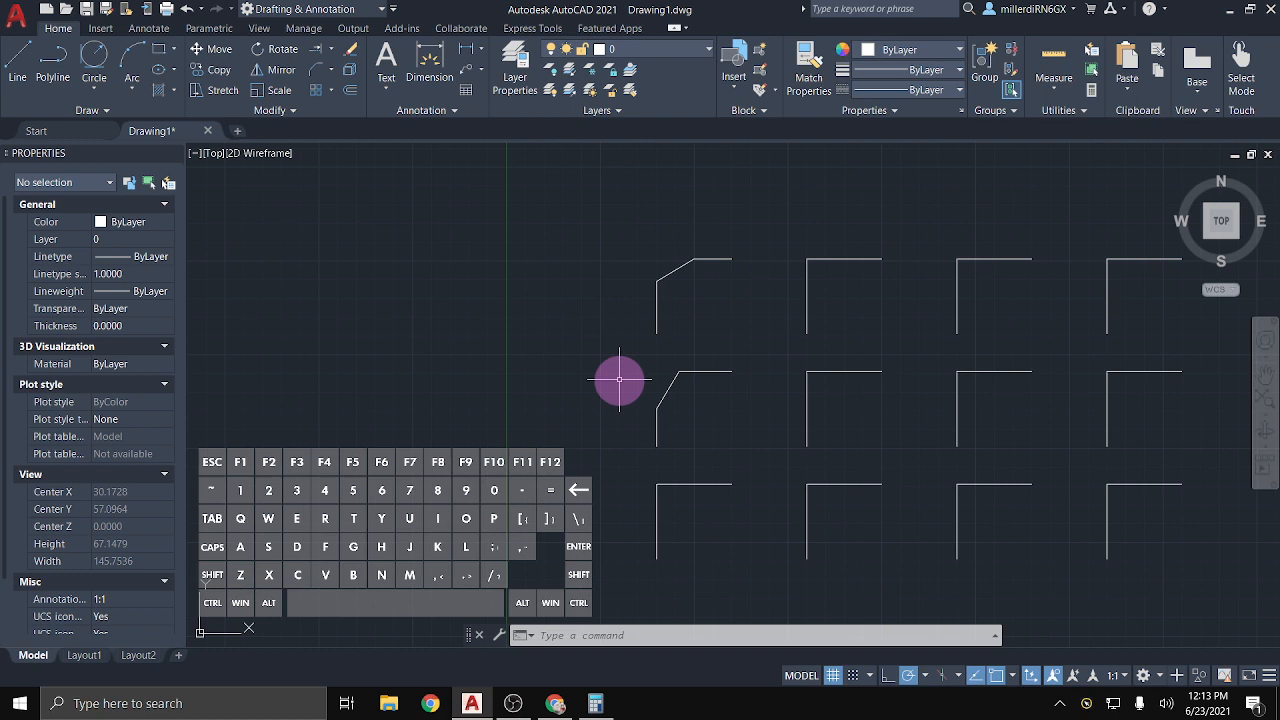
Chamfer the first column's bottom corner by the Angle option with length 4 and angle 30, taking the horizontal line first
{"action": "type", "text": "CHA"}
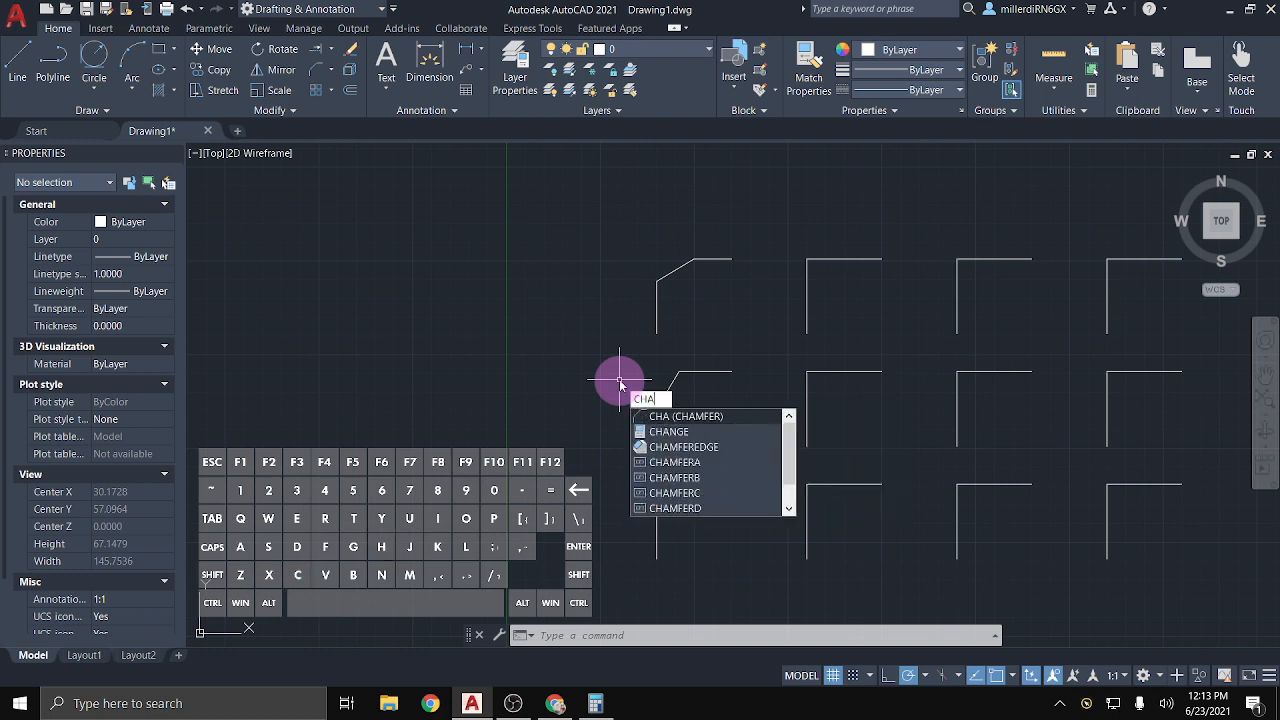
{"action": "key", "text": "Return"}
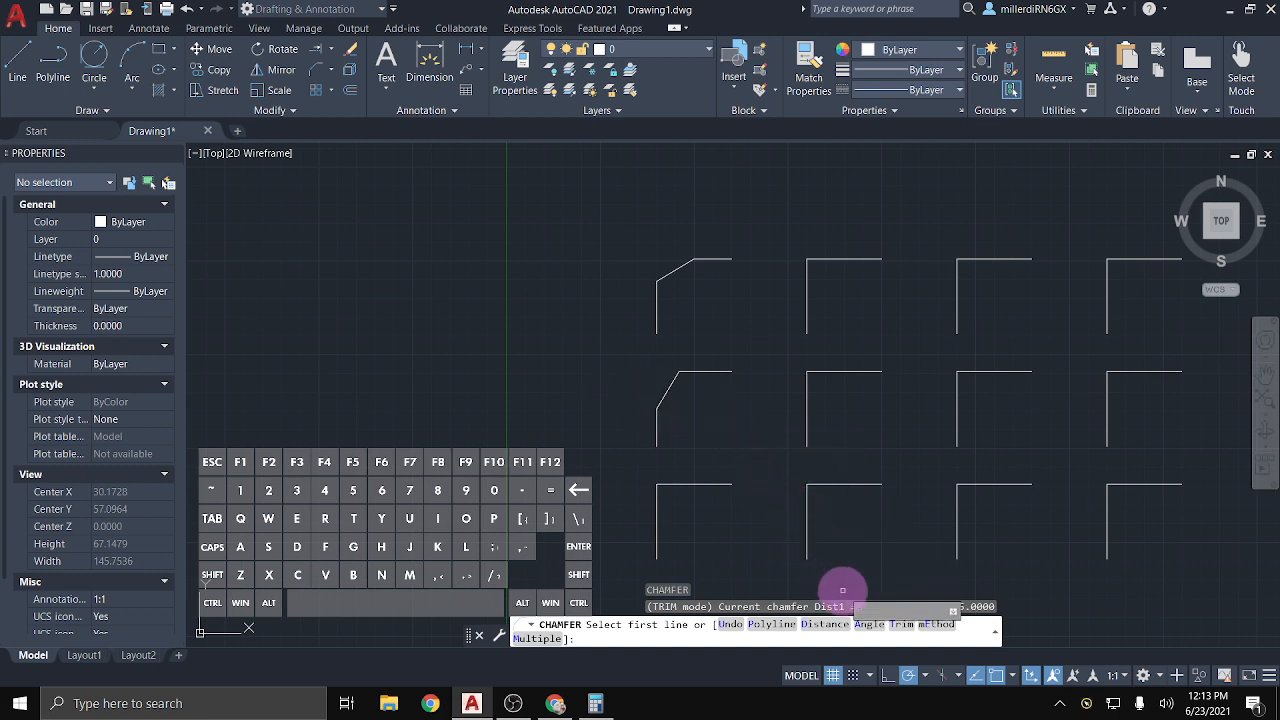
{"action": "left_click", "coordinate": [866, 624]}
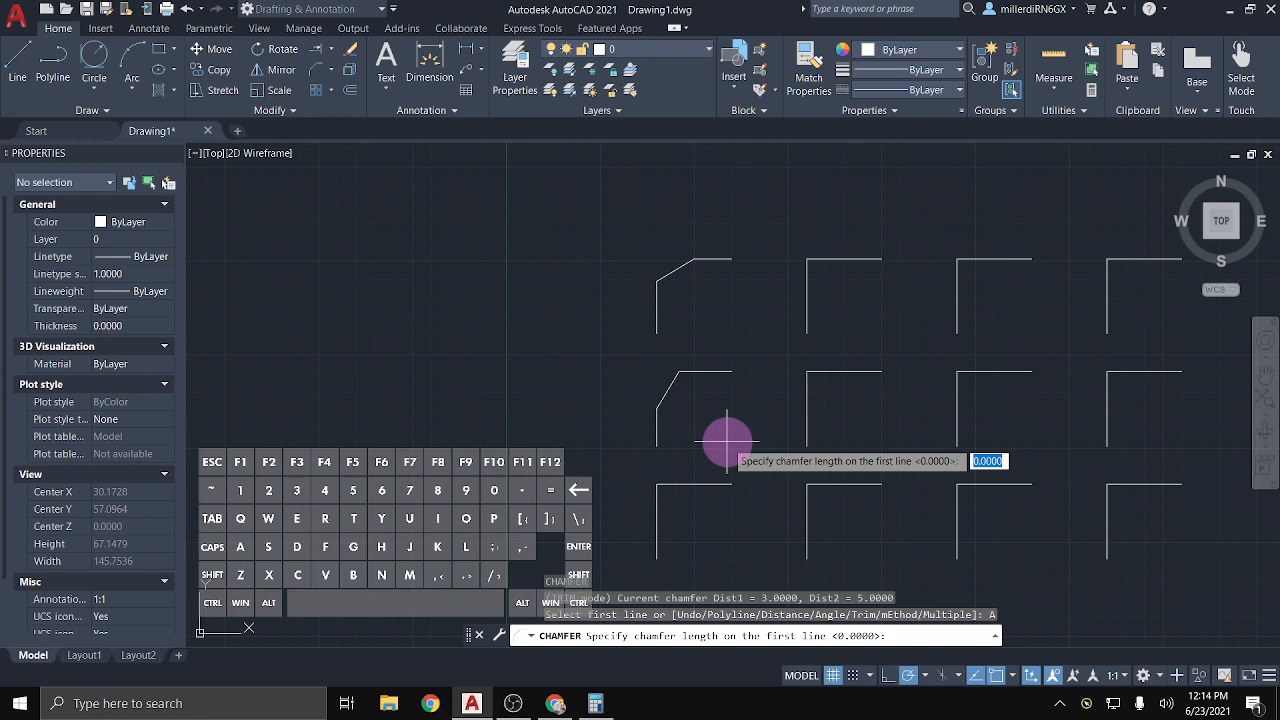
{"action": "type", "text": "4"}
{"action": "key", "text": "BackSpace"}
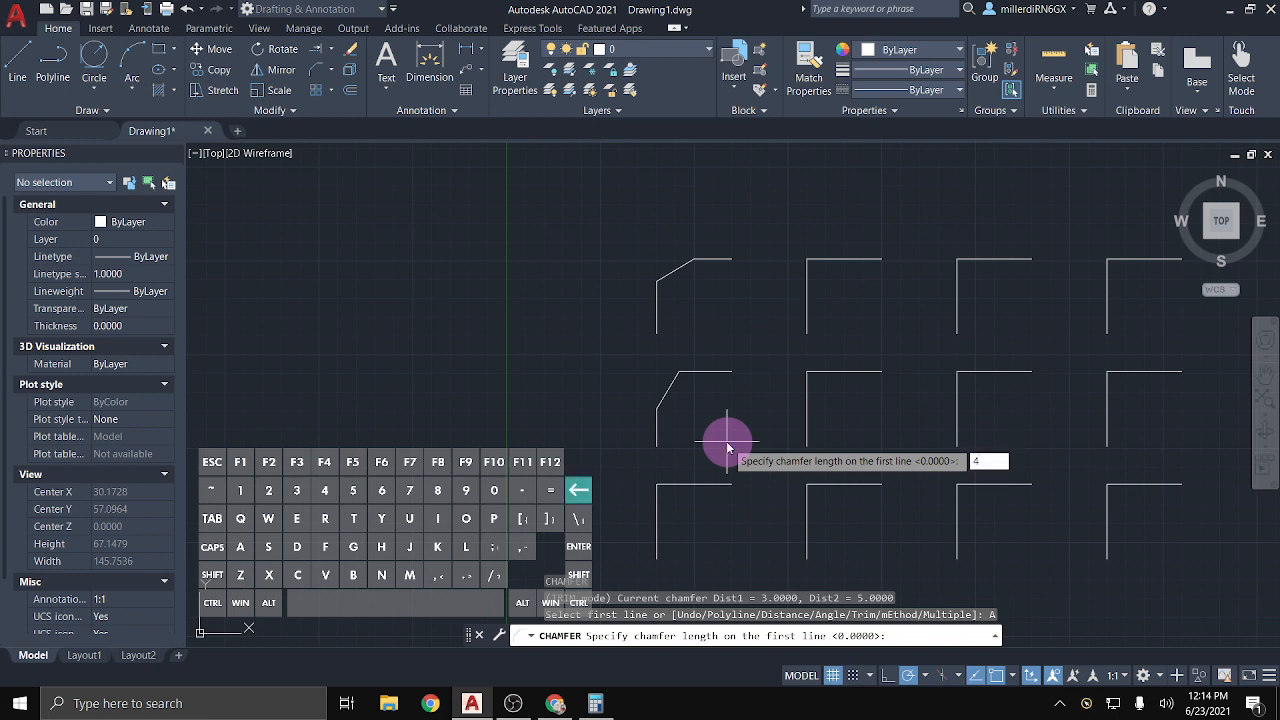
{"action": "type", "text": "4"}
{"action": "key", "text": "Return"}
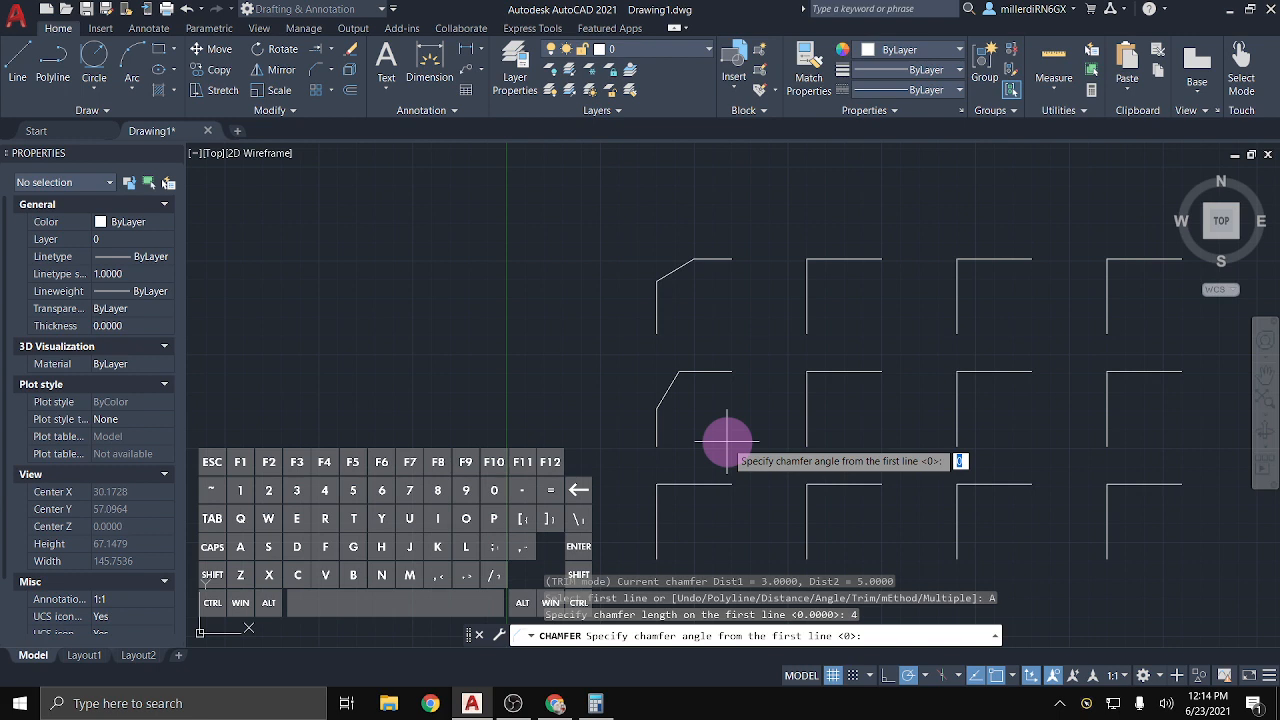
{"action": "type", "text": "30"}
{"action": "key", "text": "Return"}
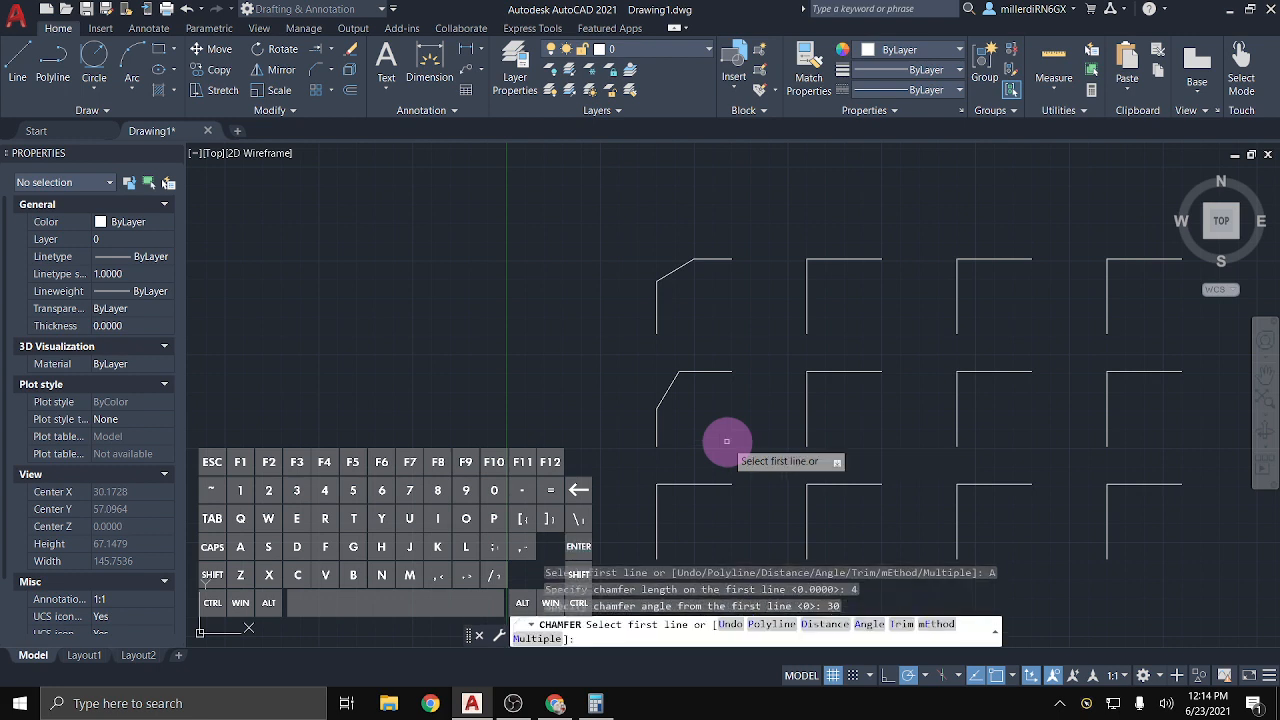
{"action": "left_click", "coordinate": [667, 487]}
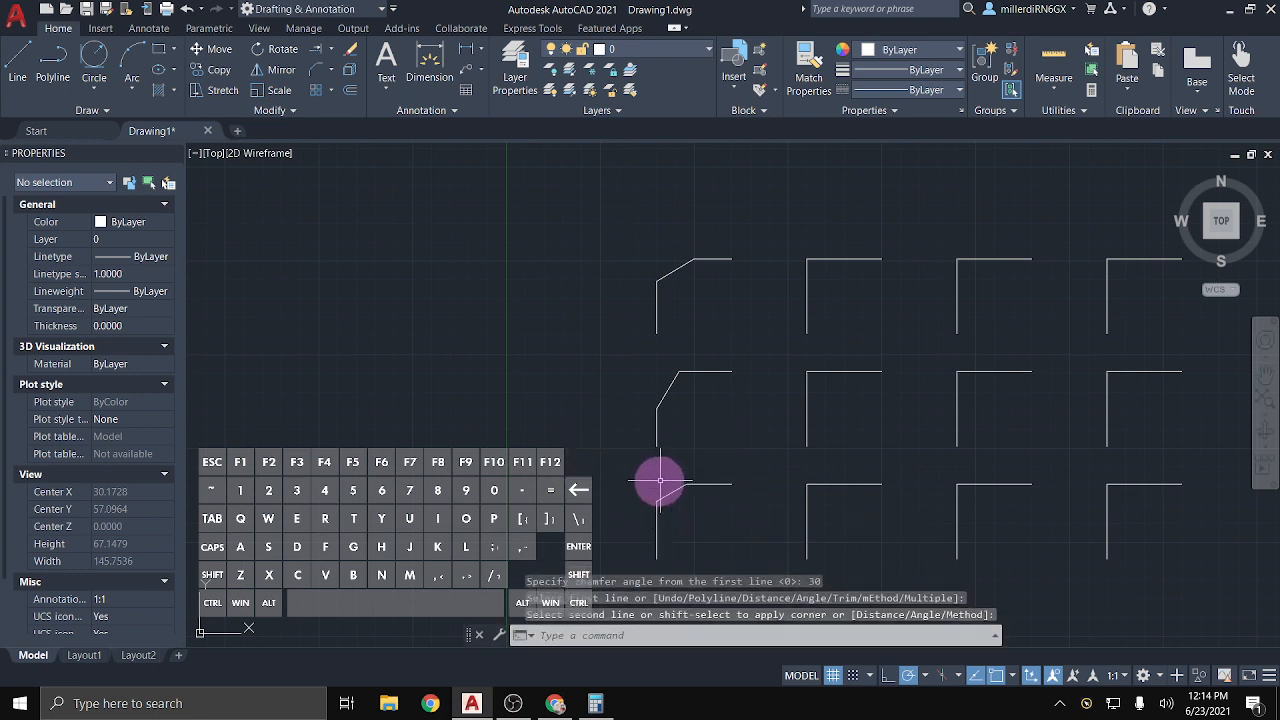
{"action": "left_click", "coordinate": [689, 483]}
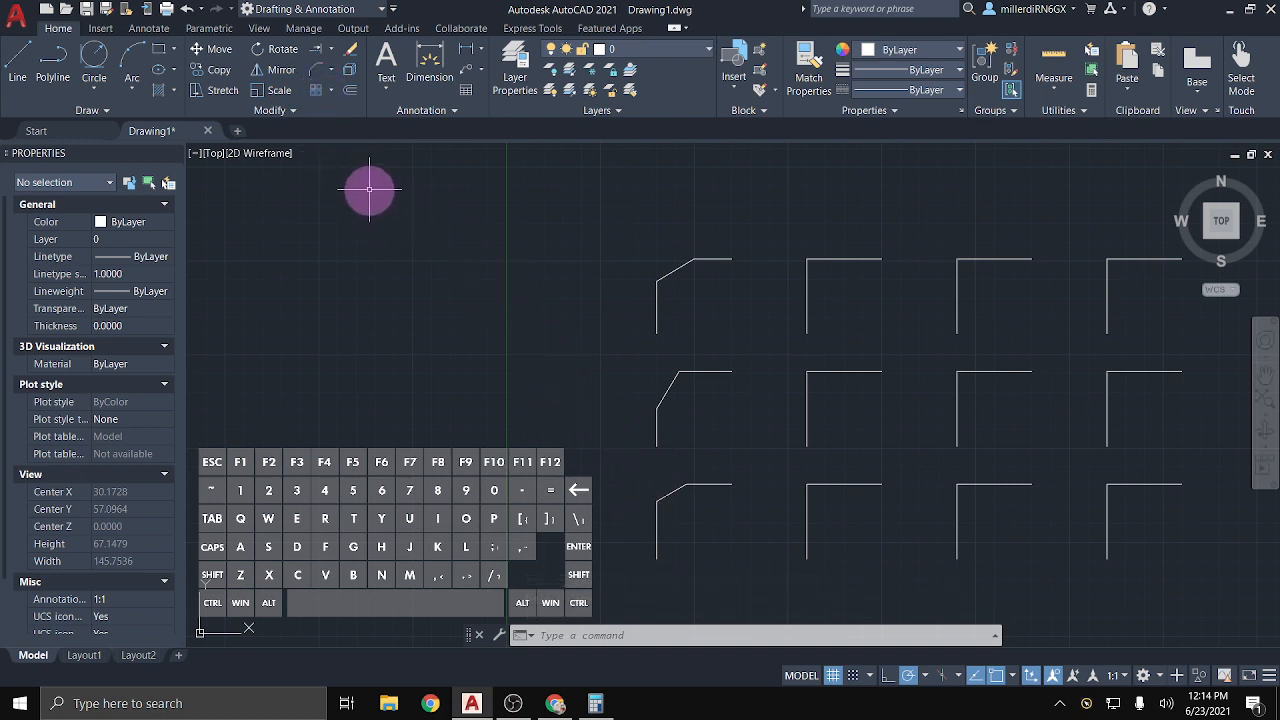
Chamfer the second column's top corner with the same length and angle settings, taking the vertical line first
{"action": "left_click", "coordinate": [316, 74]}
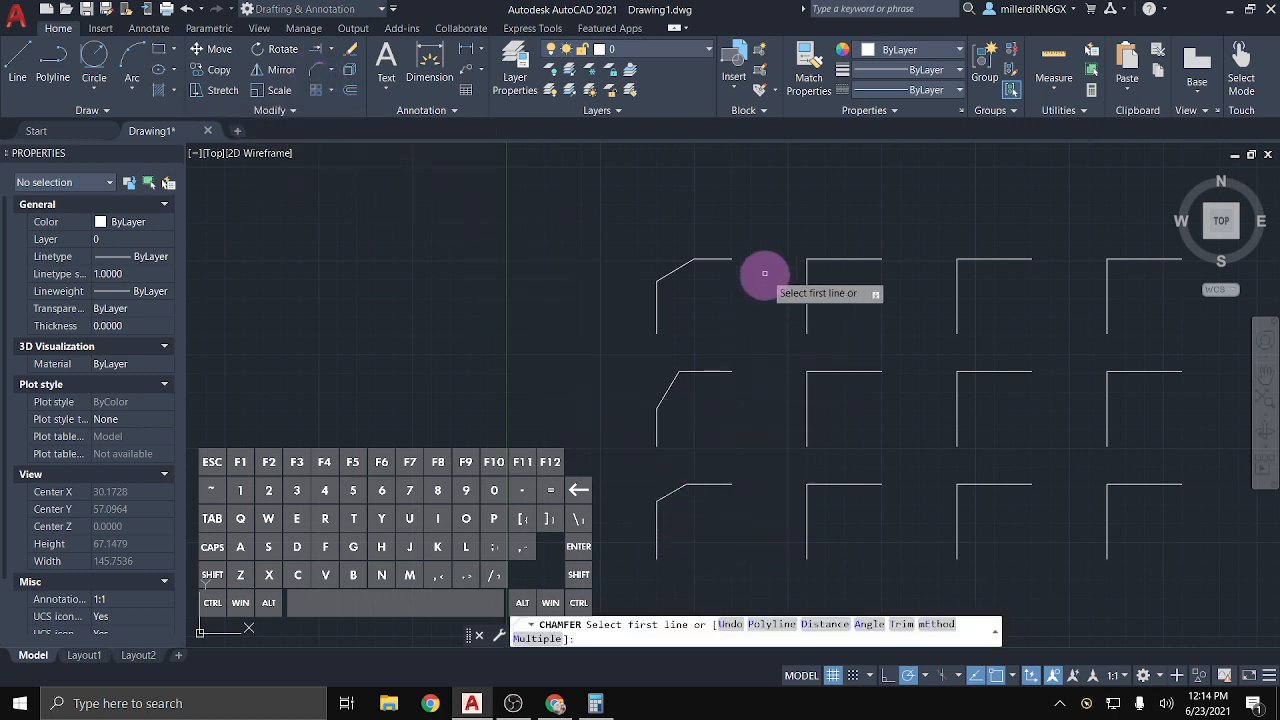
{"action": "left_click", "coordinate": [806, 280]}
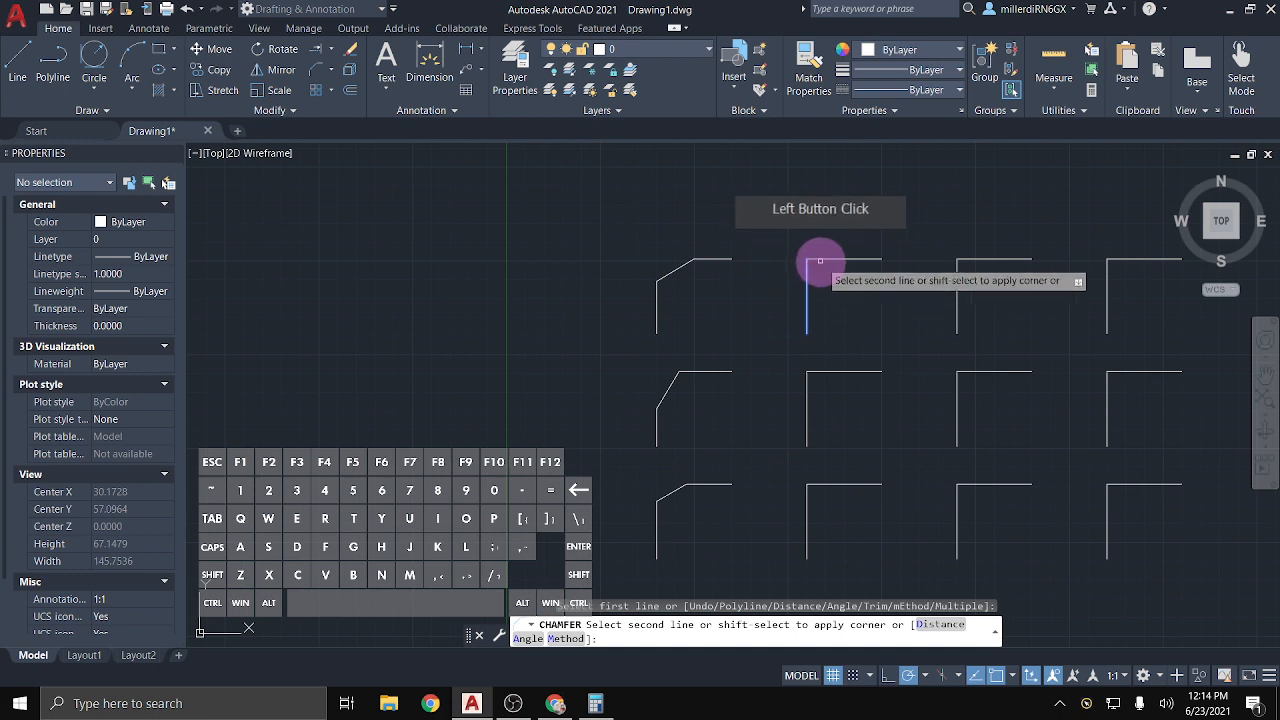
{"action": "left_click", "coordinate": [823, 260]}
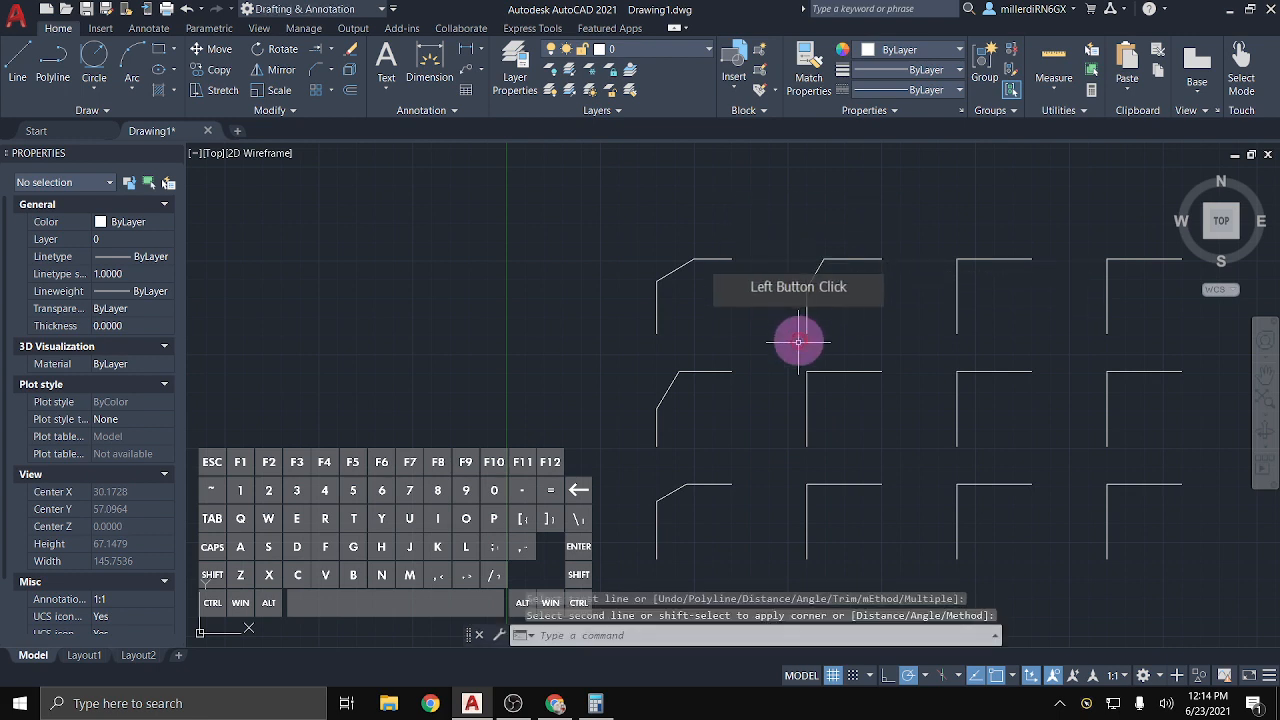
{"action": "left_click", "coordinate": [829, 262]}
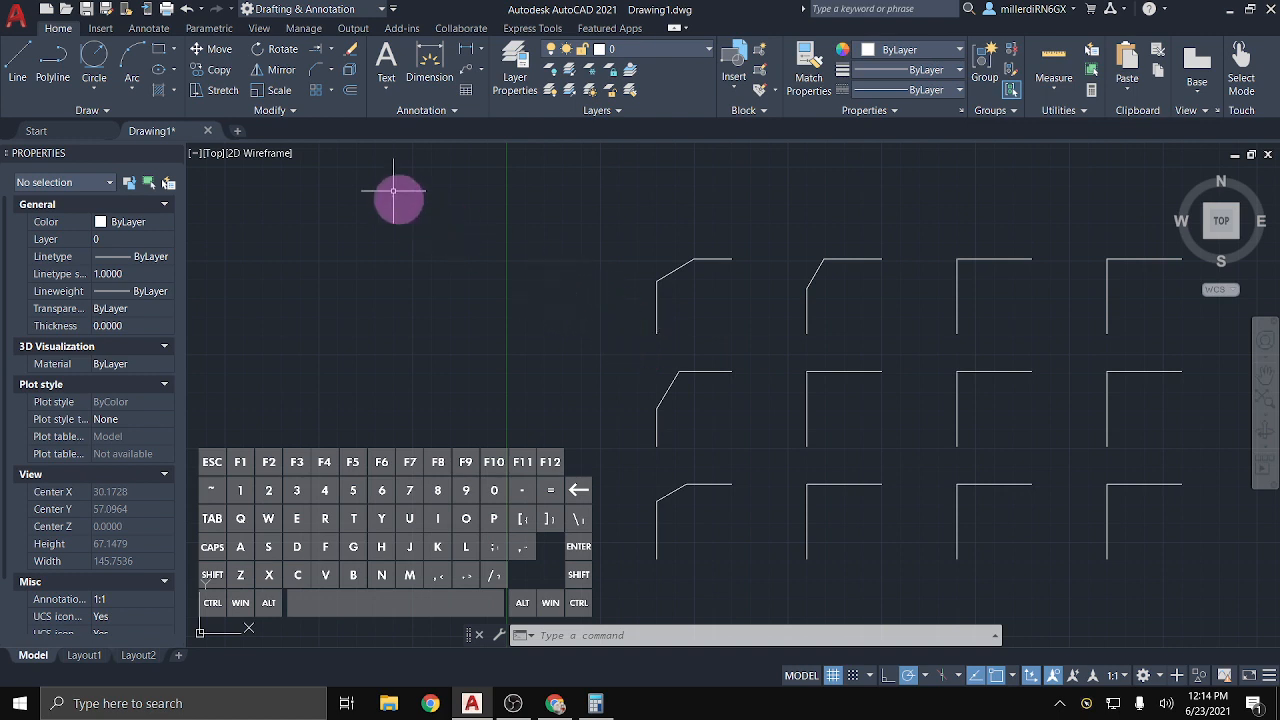
Chamfer the second column's middle corner by the Distance option with both distances set to 3
{"action": "left_click", "coordinate": [318, 76]}
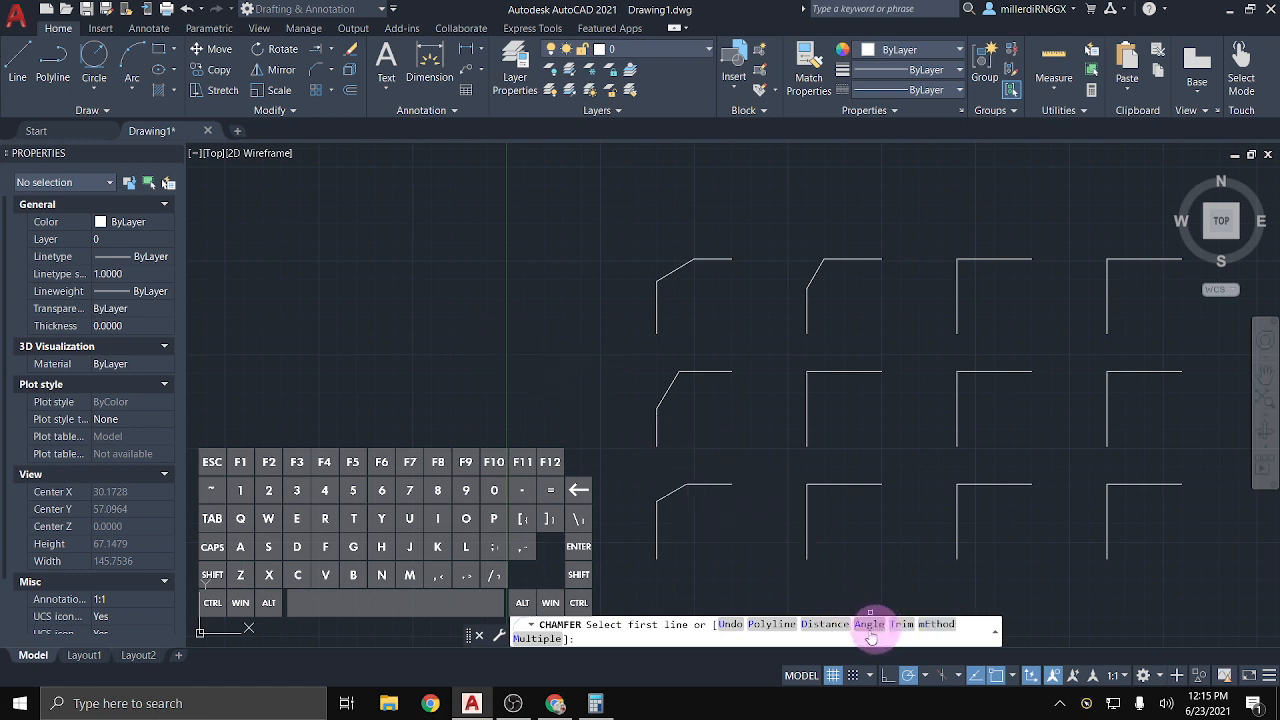
{"action": "left_click", "coordinate": [824, 624]}
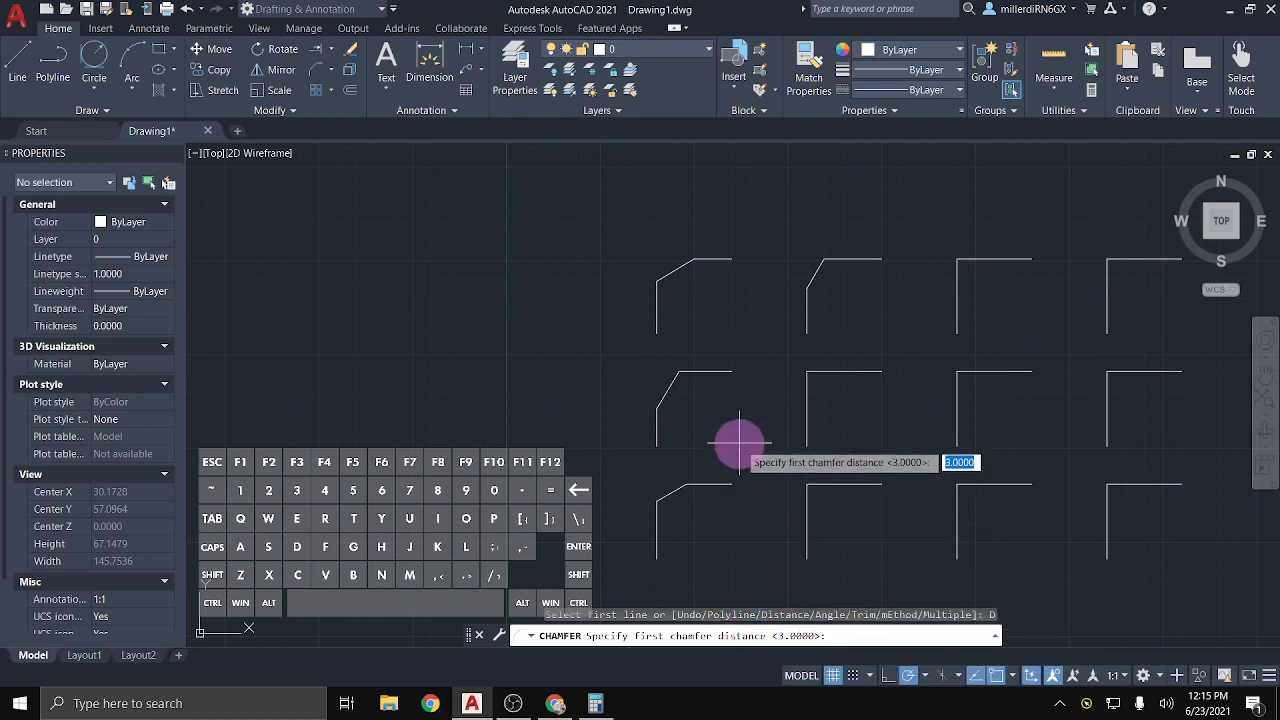
{"action": "type", "text": "3"}
{"action": "key", "text": "Return"}
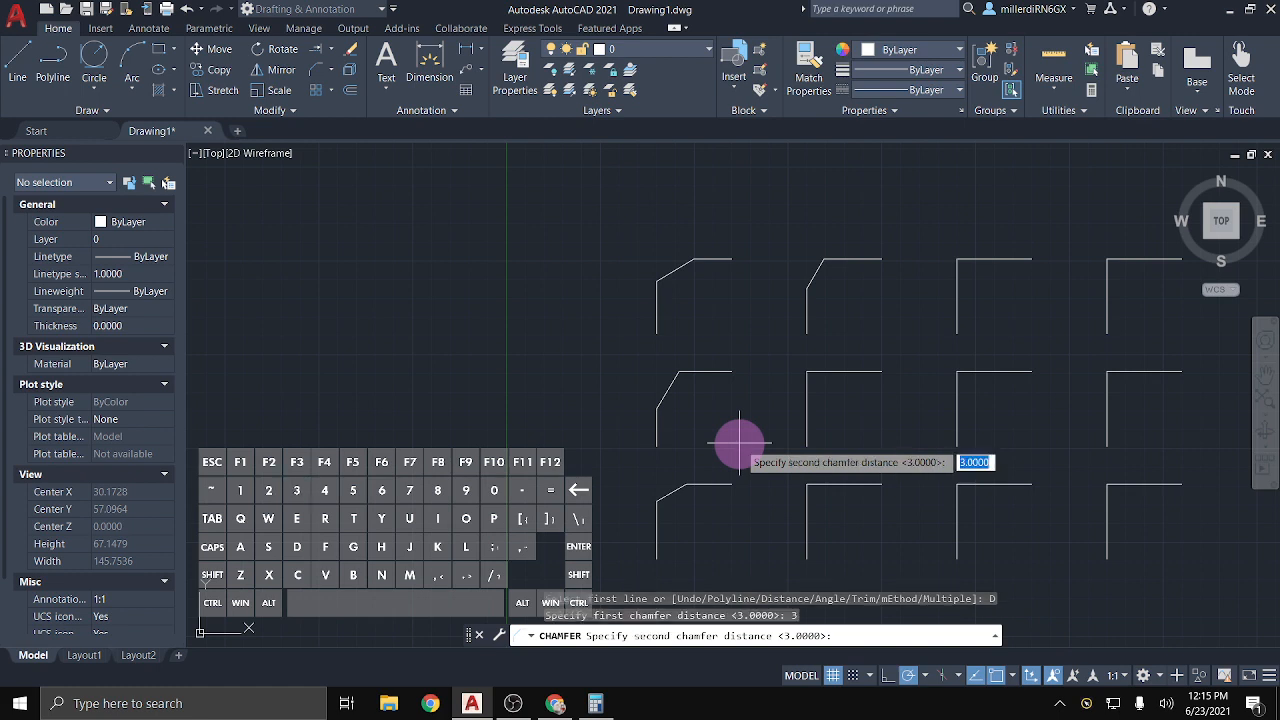
{"action": "type", "text": "3"}
{"action": "key", "text": "Return"}
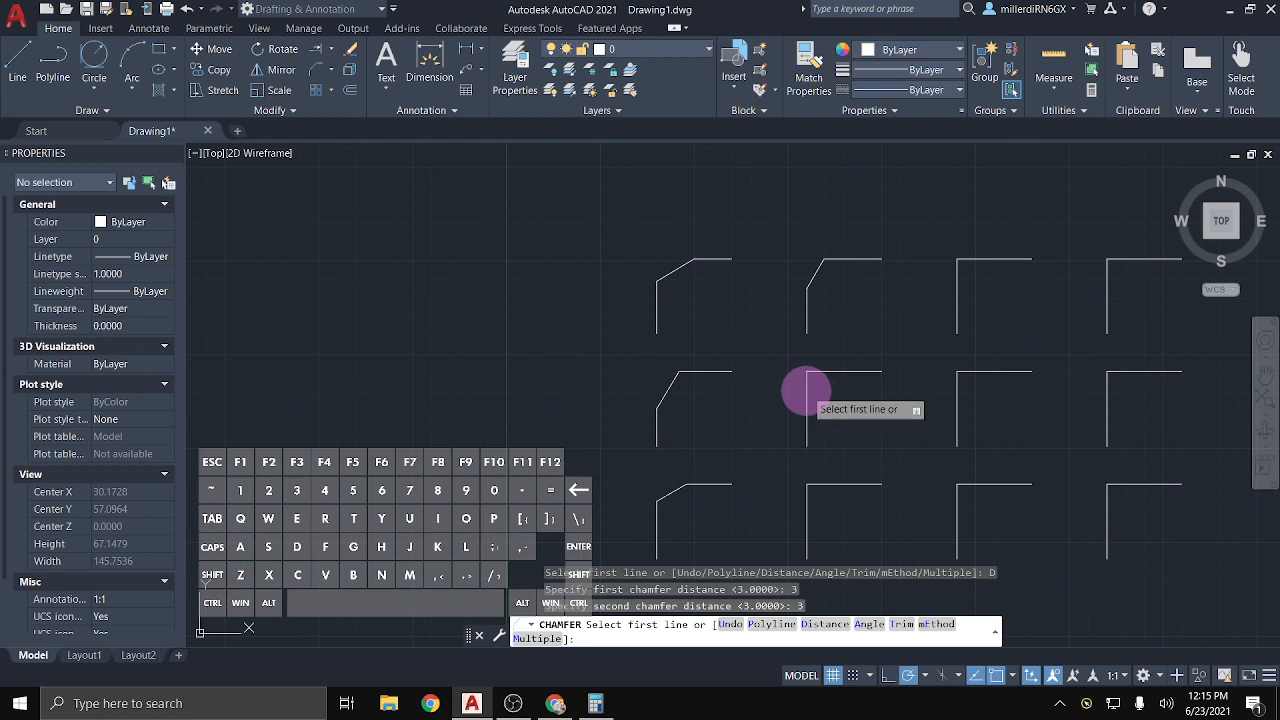
{"action": "left_click", "coordinate": [807, 389]}
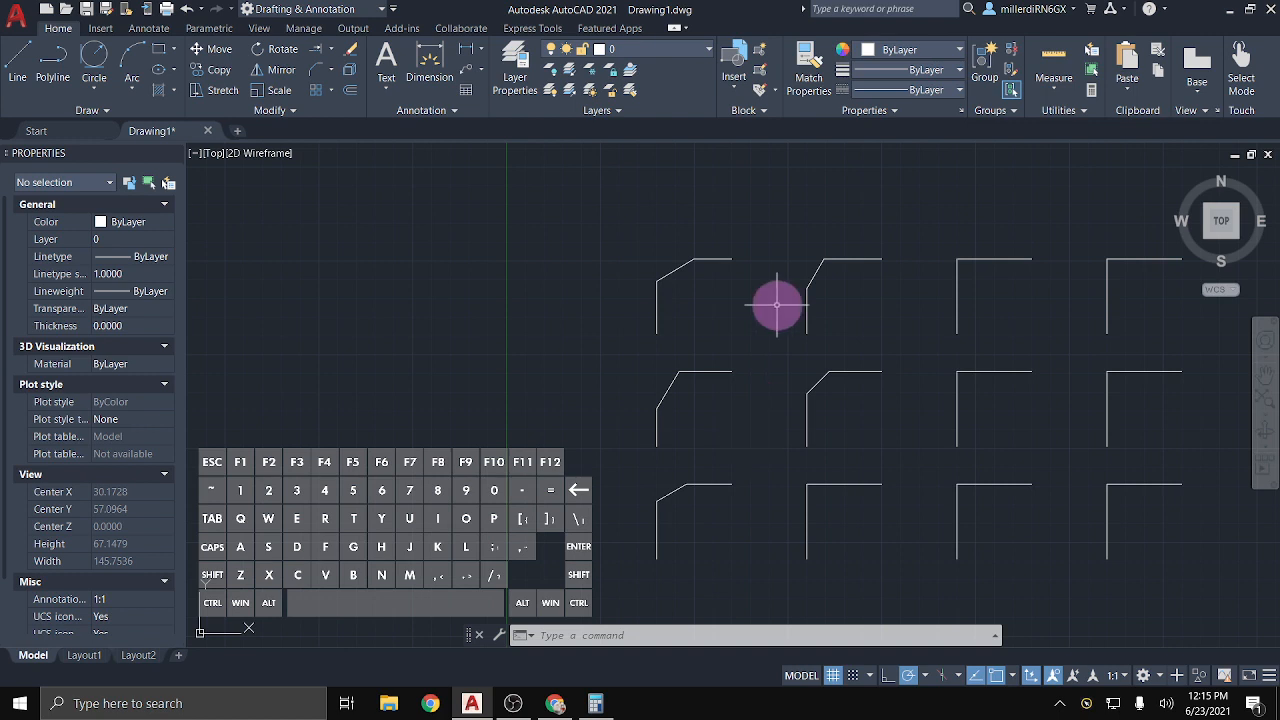
Fillet the second column's bottom corner between its vertical and horizontal lines with a radius of 2
{"action": "left_click", "coordinate": [332, 78]}
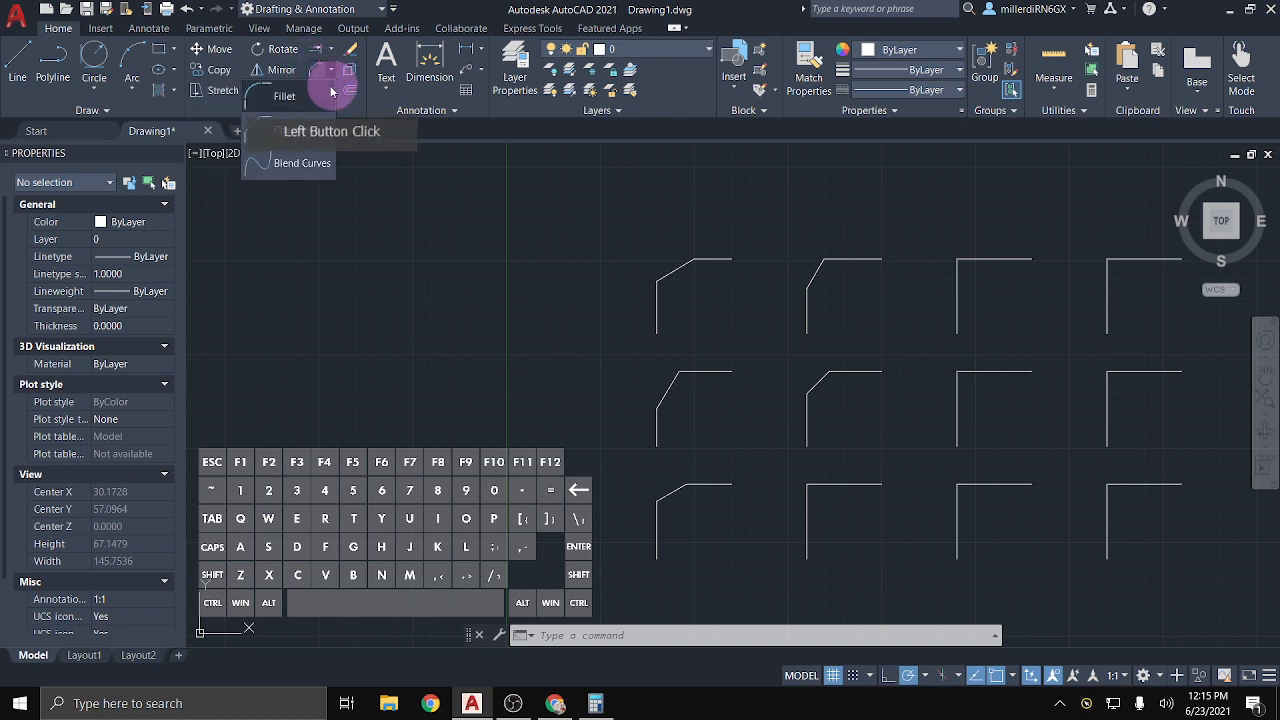
{"action": "left_click", "coordinate": [313, 104]}
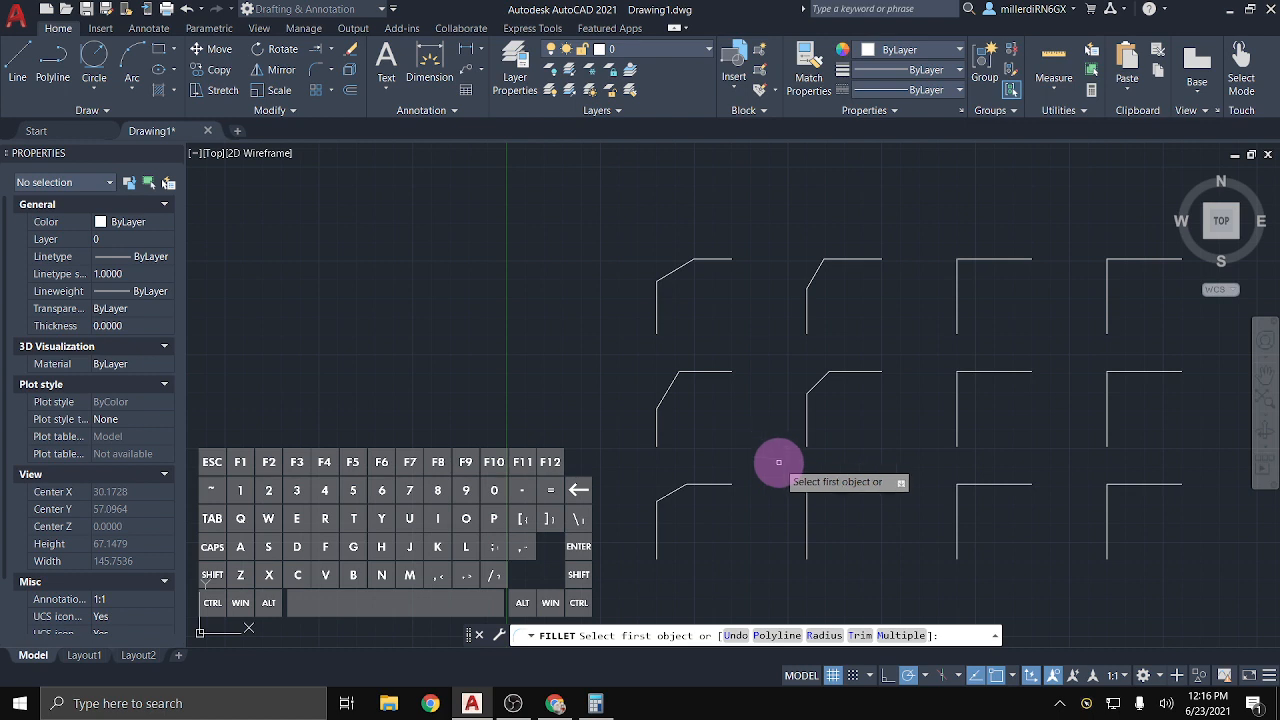
{"action": "left_click", "coordinate": [825, 637]}
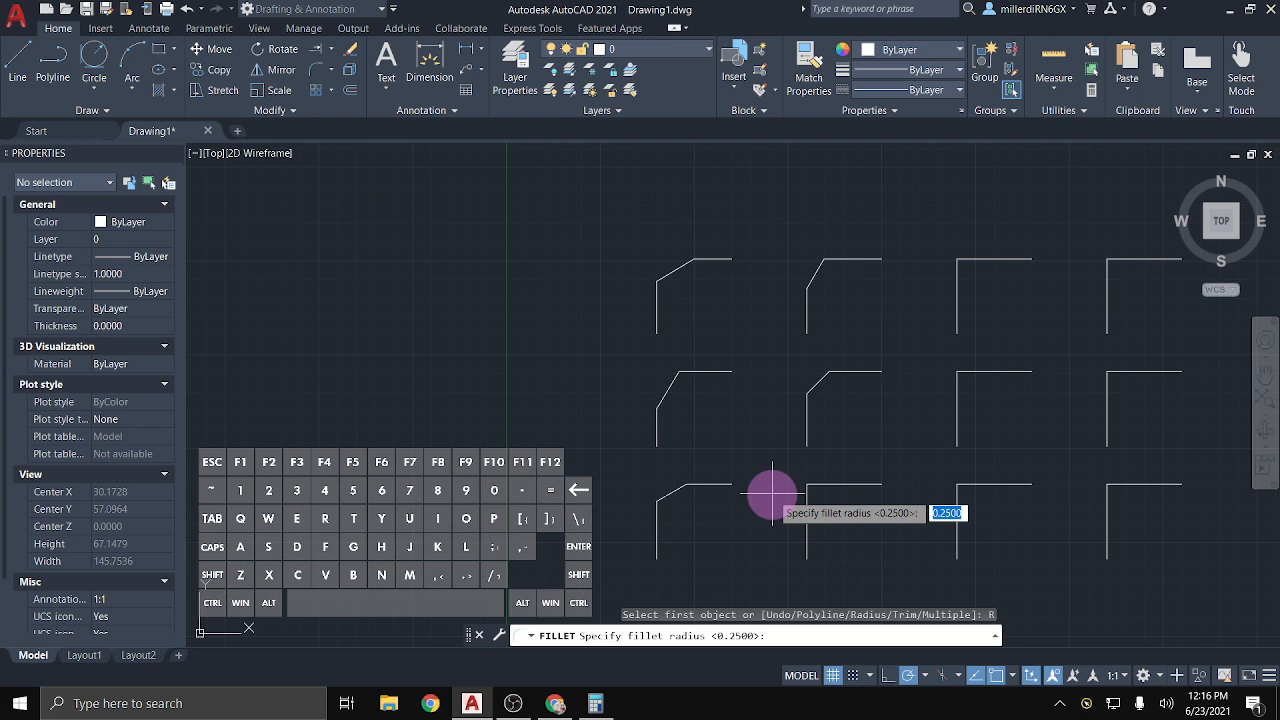
{"action": "type", "text": "2"}
{"action": "key", "text": "Return"}
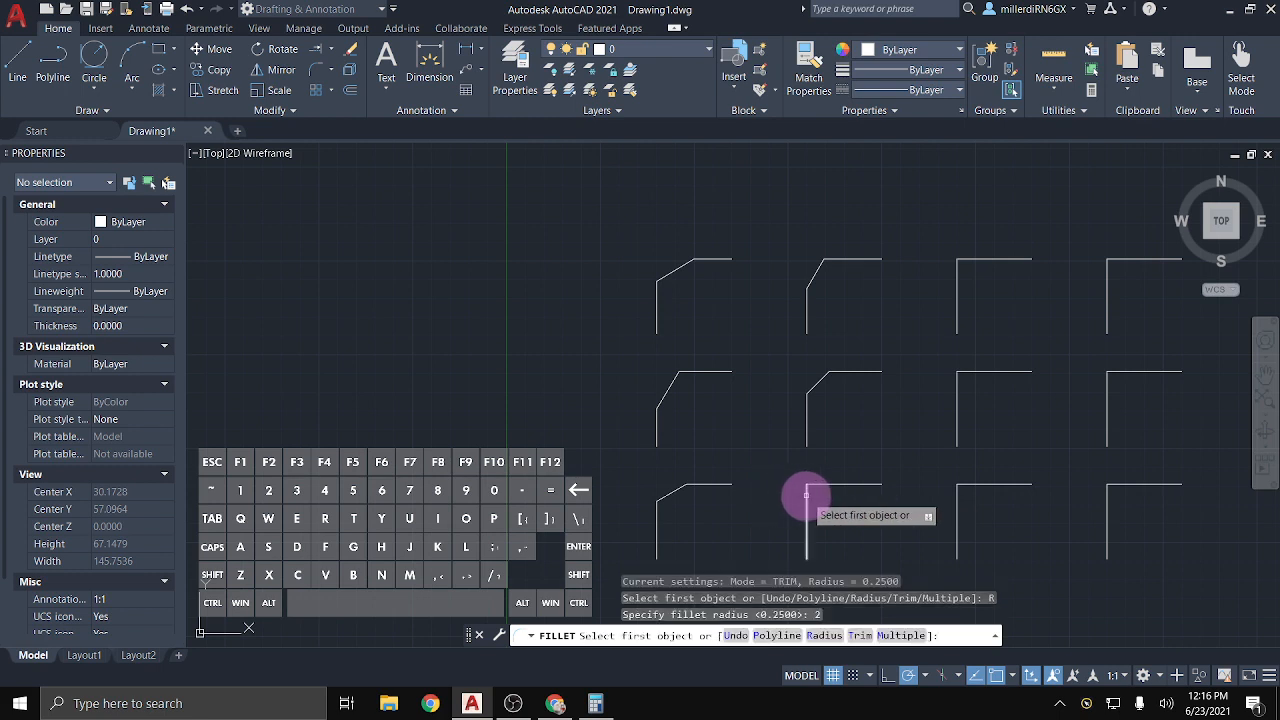
{"action": "left_click", "coordinate": [807, 495]}
{"action": "left_click", "coordinate": [825, 485]}
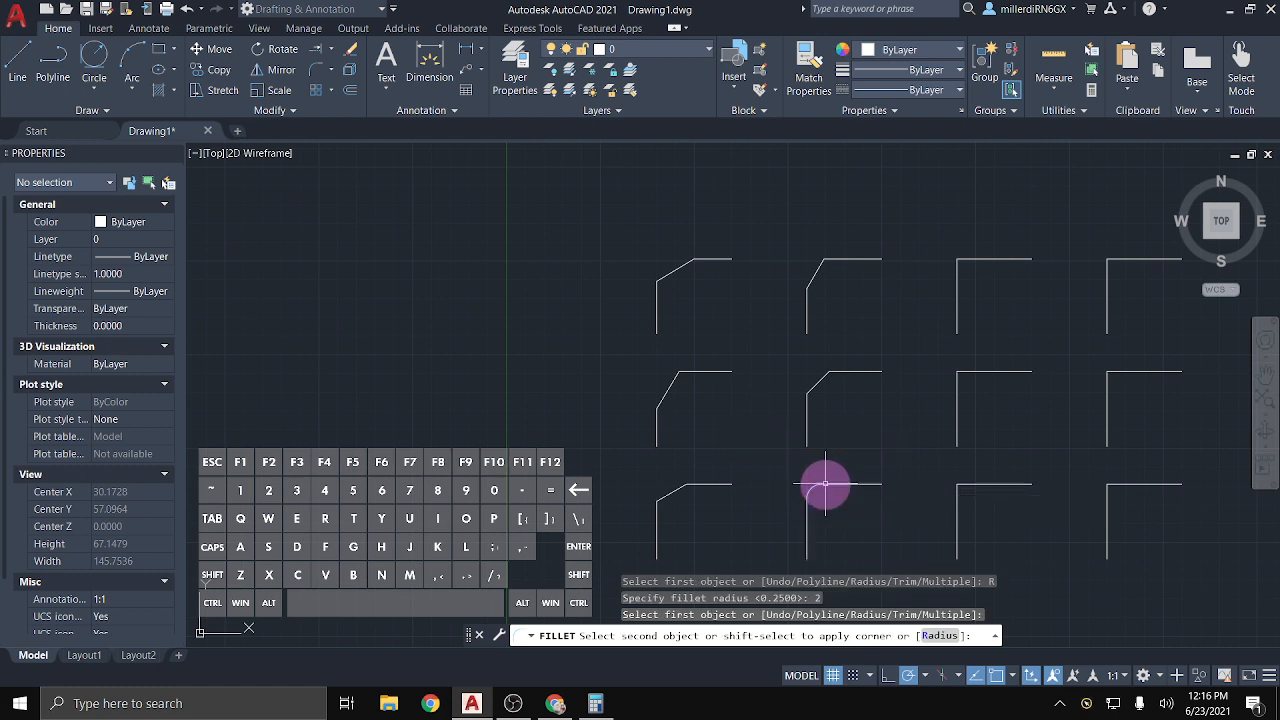
Complete the second column's bottom fillet by picking its horizontal line as the second object, and inspect the rounded corner up close
{"action": "left_click", "coordinate": [822, 487]}
{"action": "scroll", "coordinate": [847, 482], "scroll_direction": "up", "scroll_amount": 2}
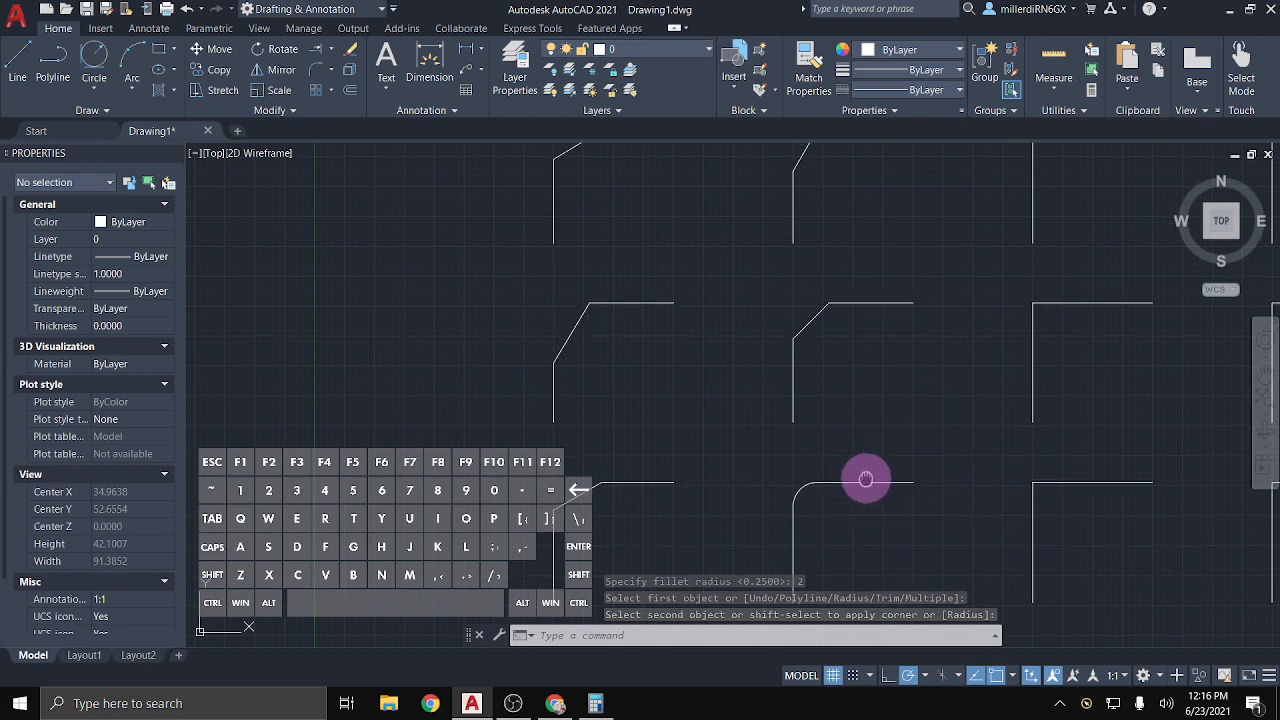
{"action": "middle_click_drag", "start_coordinate": [866, 481], "coordinate": [828, 359]}
{"action": "scroll", "coordinate": [828, 359], "scroll_direction": "up", "scroll_amount": 2}
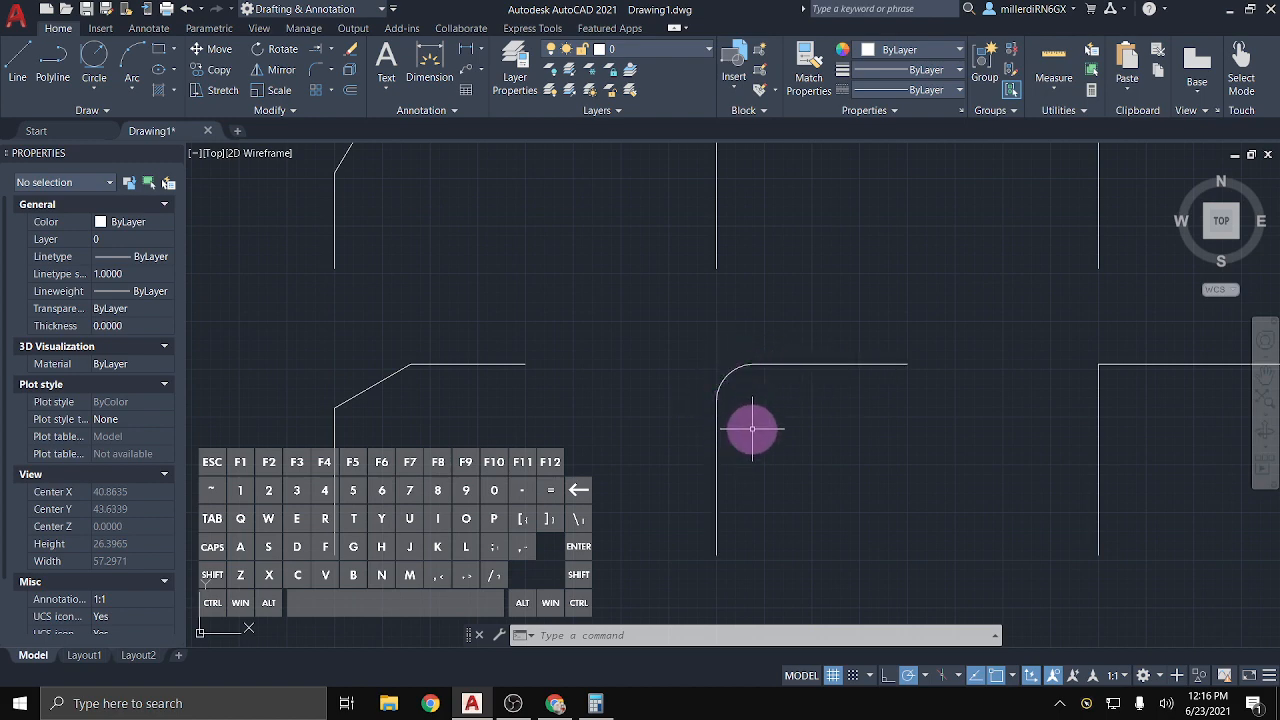
{"action": "scroll", "coordinate": [749, 429], "scroll_direction": "down", "scroll_amount": 2}
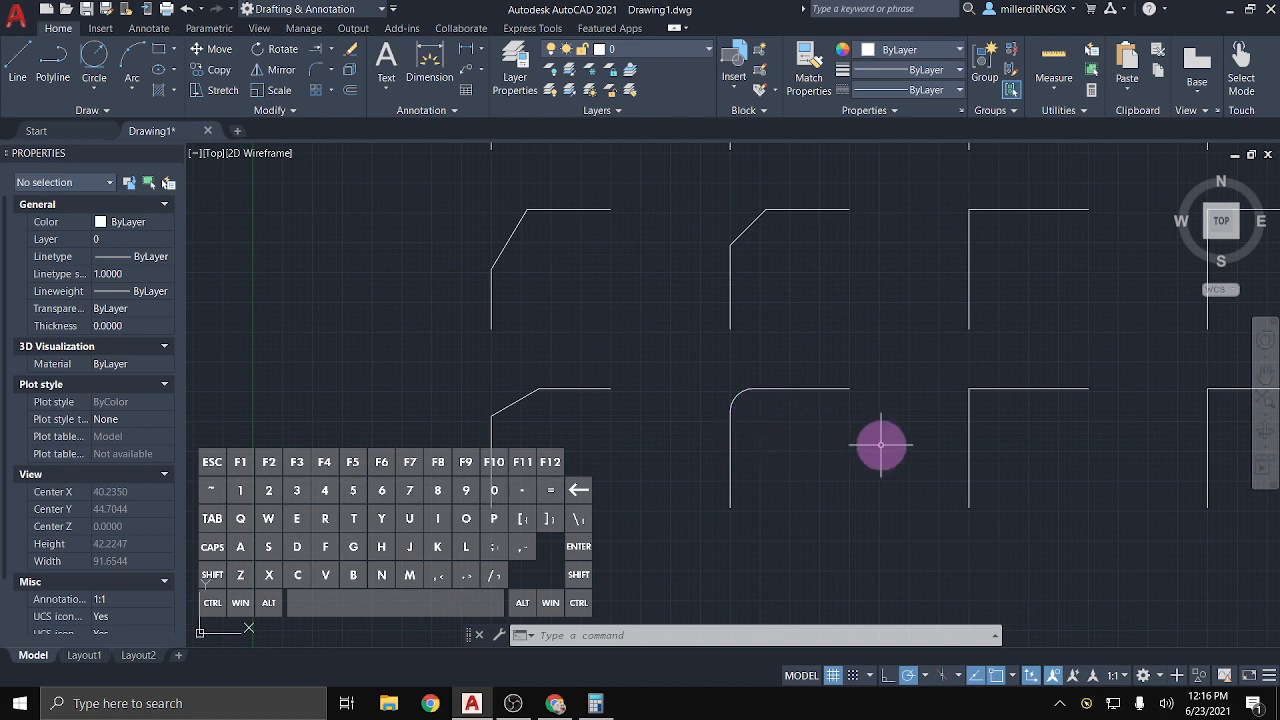
Fillet the third column's bottom corner with the stored radius, taking the horizontal line first and the vertical line second
{"action": "scroll", "coordinate": [882, 445], "scroll_direction": "down", "scroll_amount": 2}
{"action": "middle_click_drag", "start_coordinate": [911, 441], "coordinate": [749, 474]}
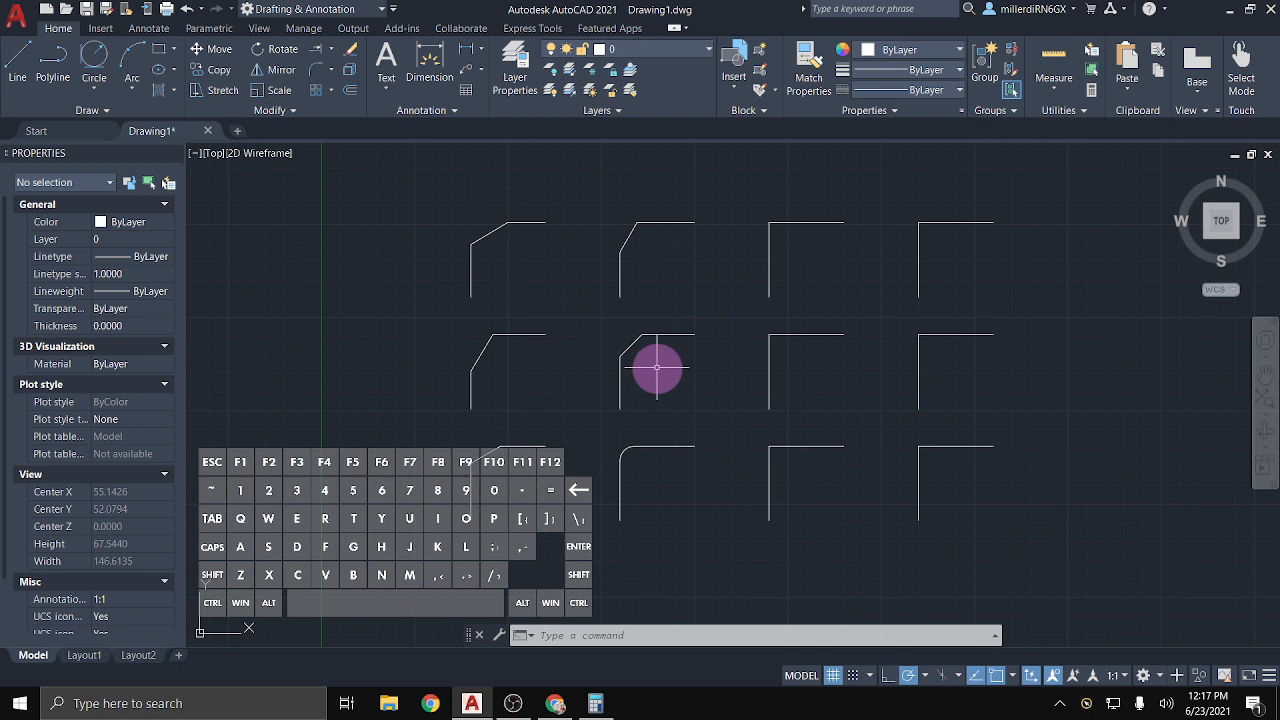
{"action": "type", "text": "F"}
{"action": "key", "text": "Return"}
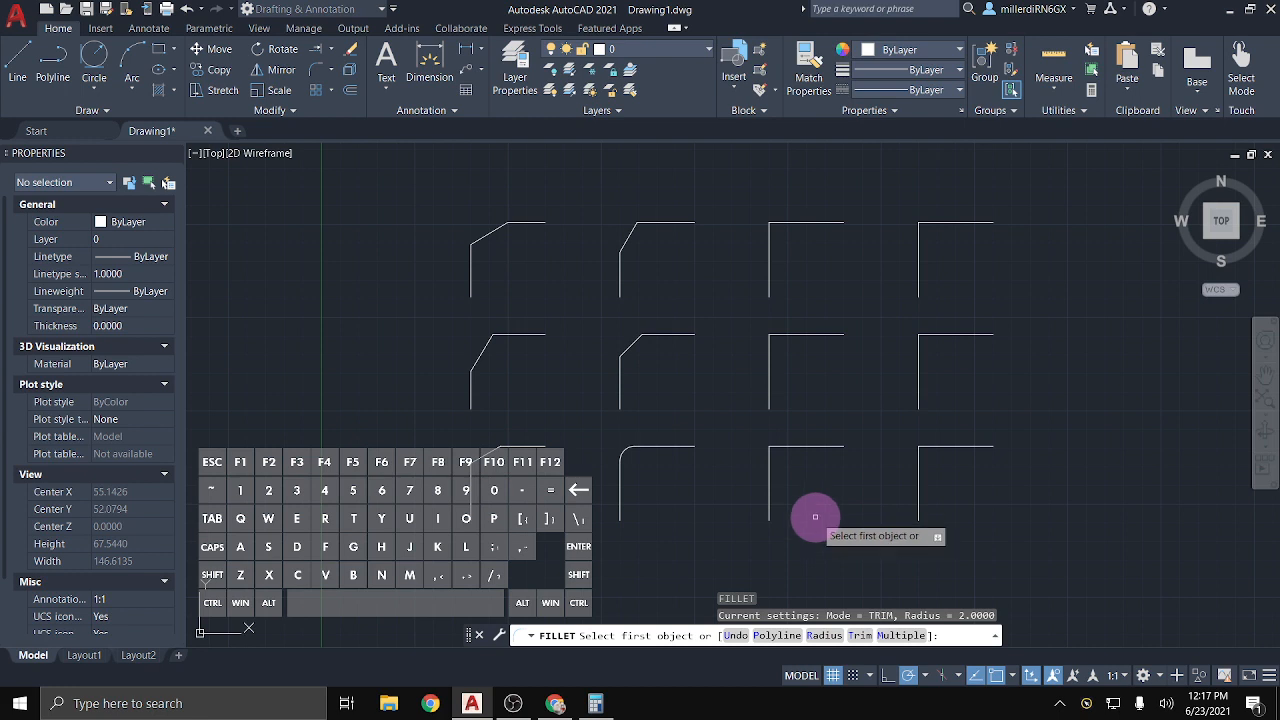
{"action": "left_click", "coordinate": [790, 446]}
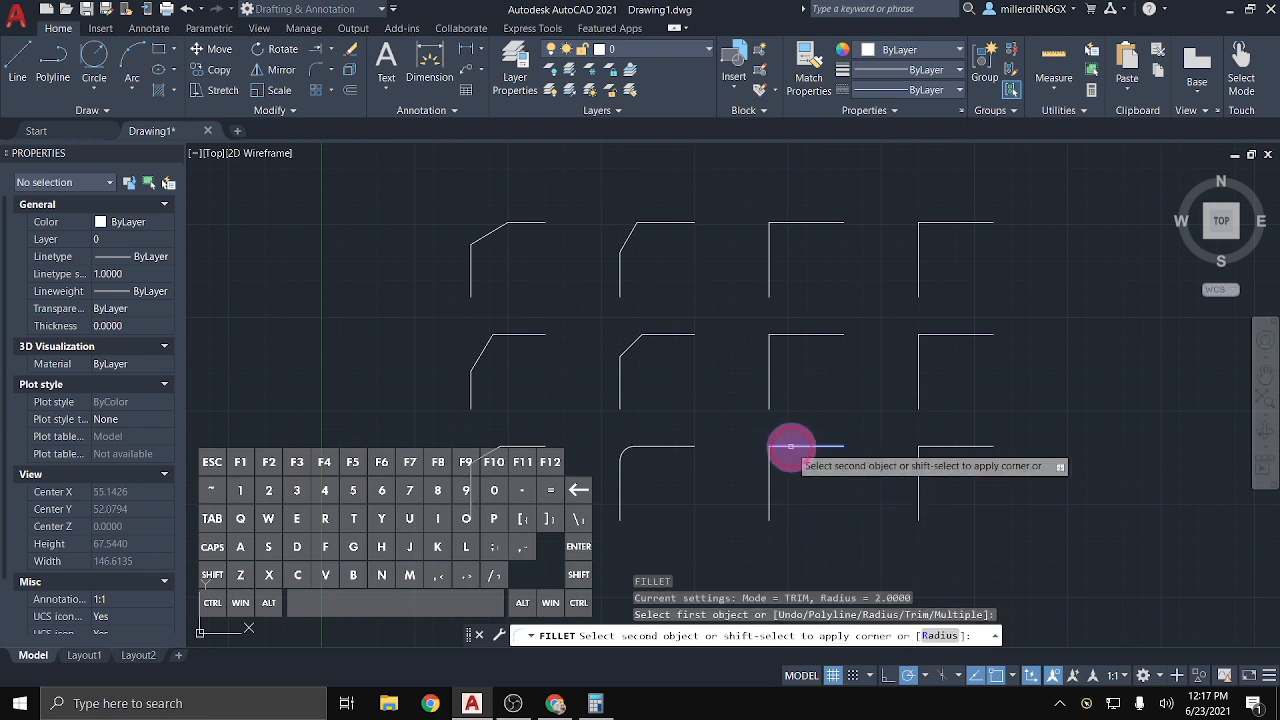
{"action": "left_click", "coordinate": [769, 464]}
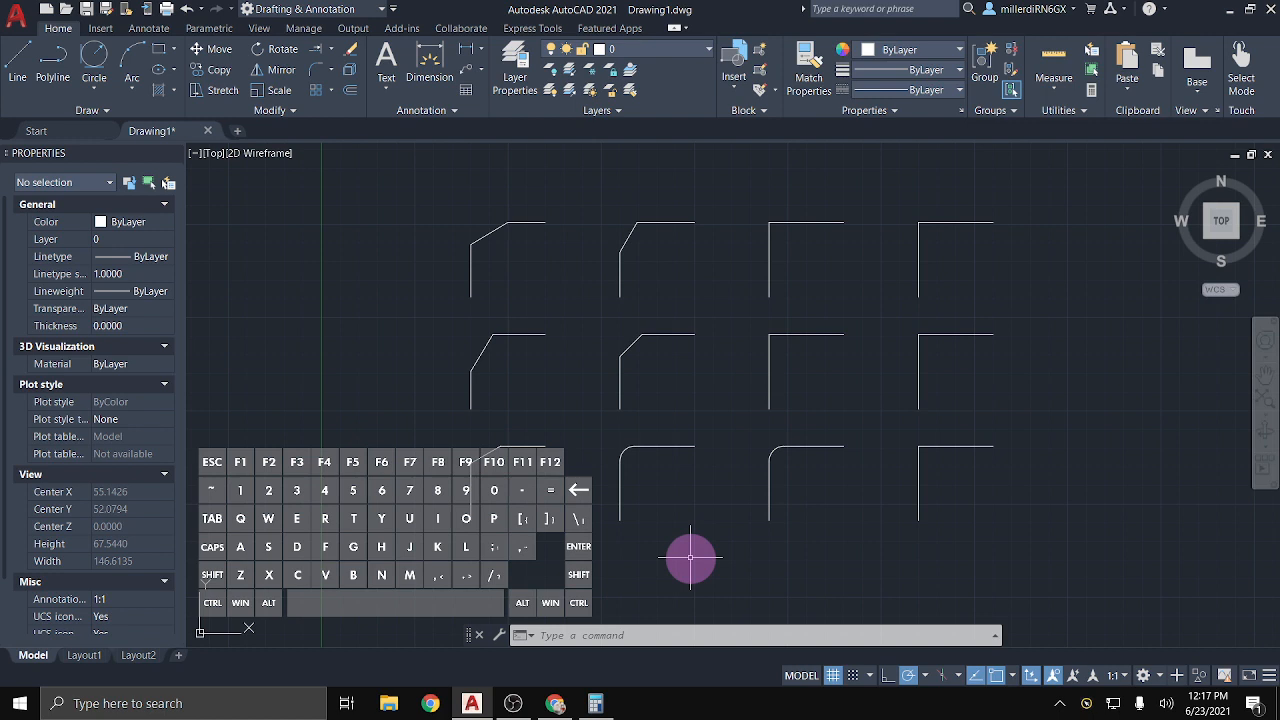
Fillet the third column's middle corner between its horizontal and vertical lines with a radius of 4
{"action": "type", "text": "f"}
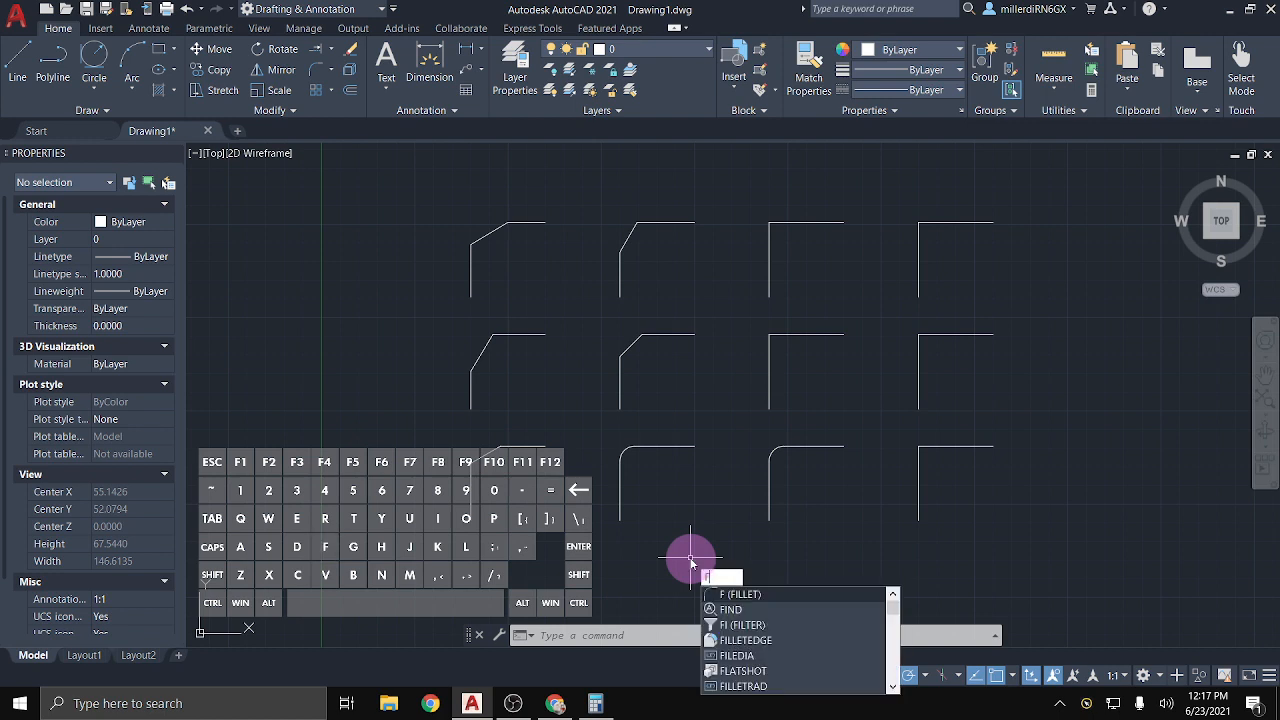
{"action": "key", "text": "Return"}
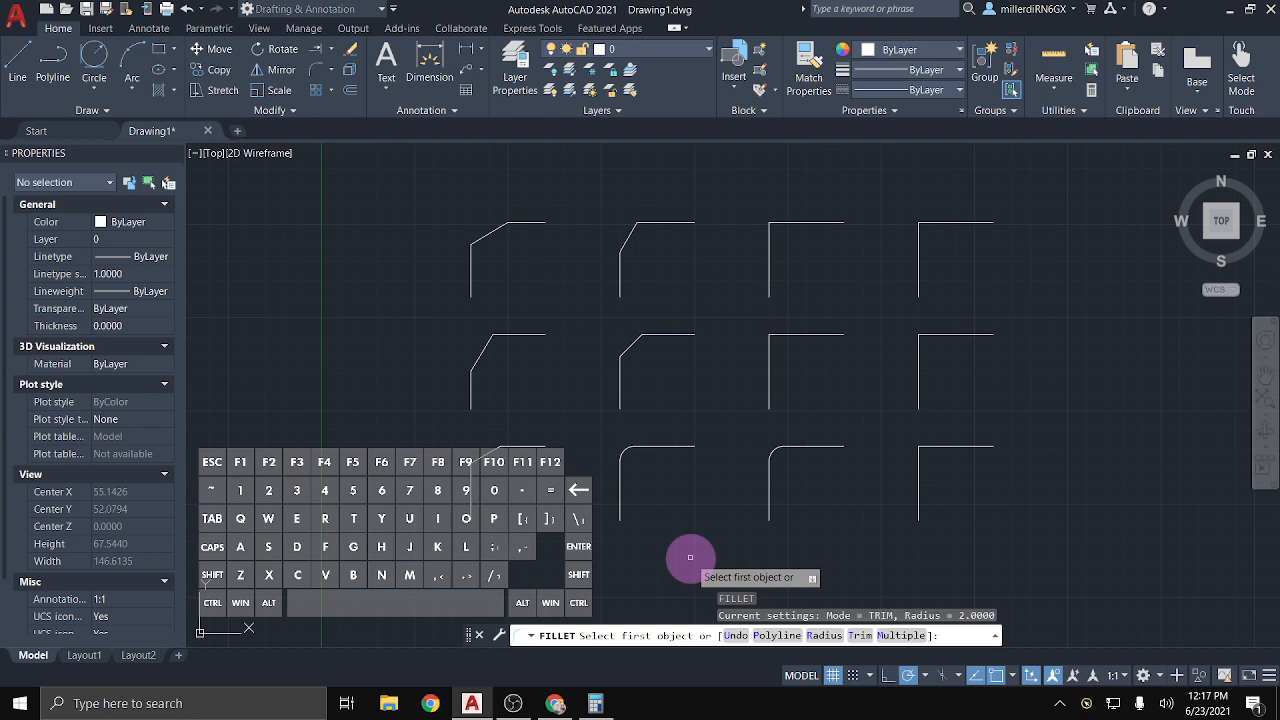
{"action": "type", "text": "R"}
{"action": "key", "text": "Return"}
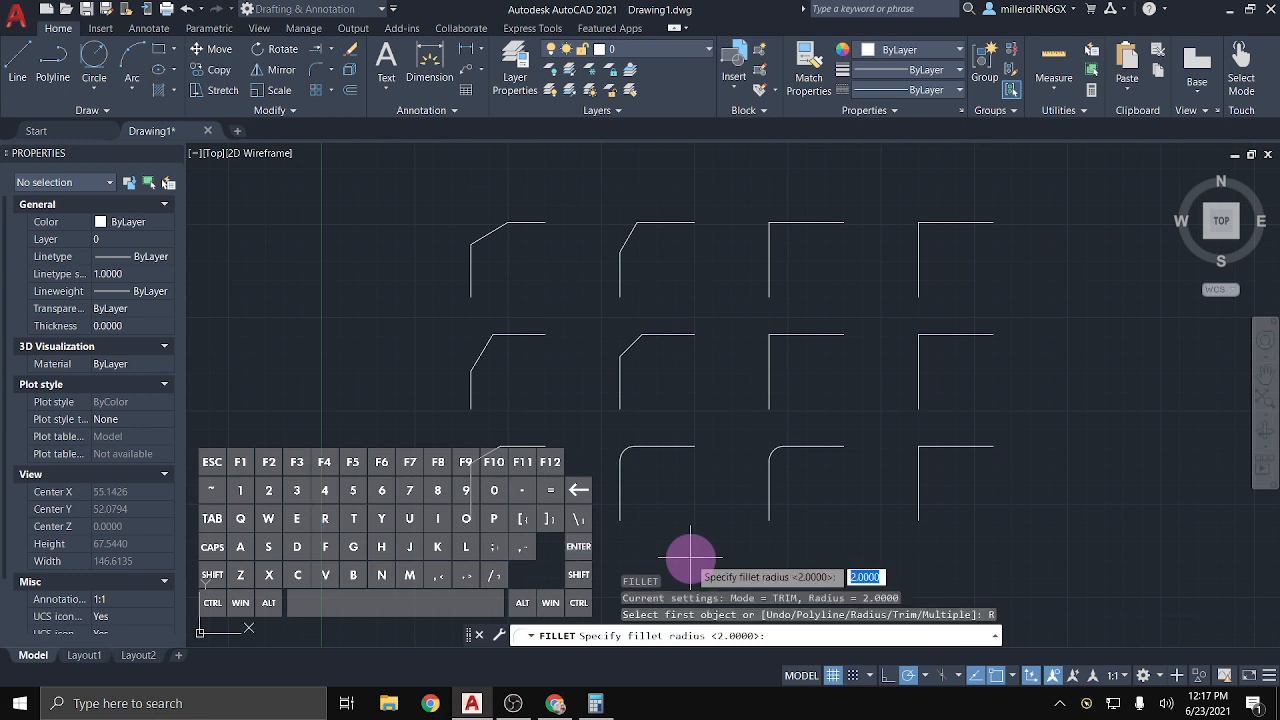
{"action": "type", "text": "4"}
{"action": "key", "text": "Return"}
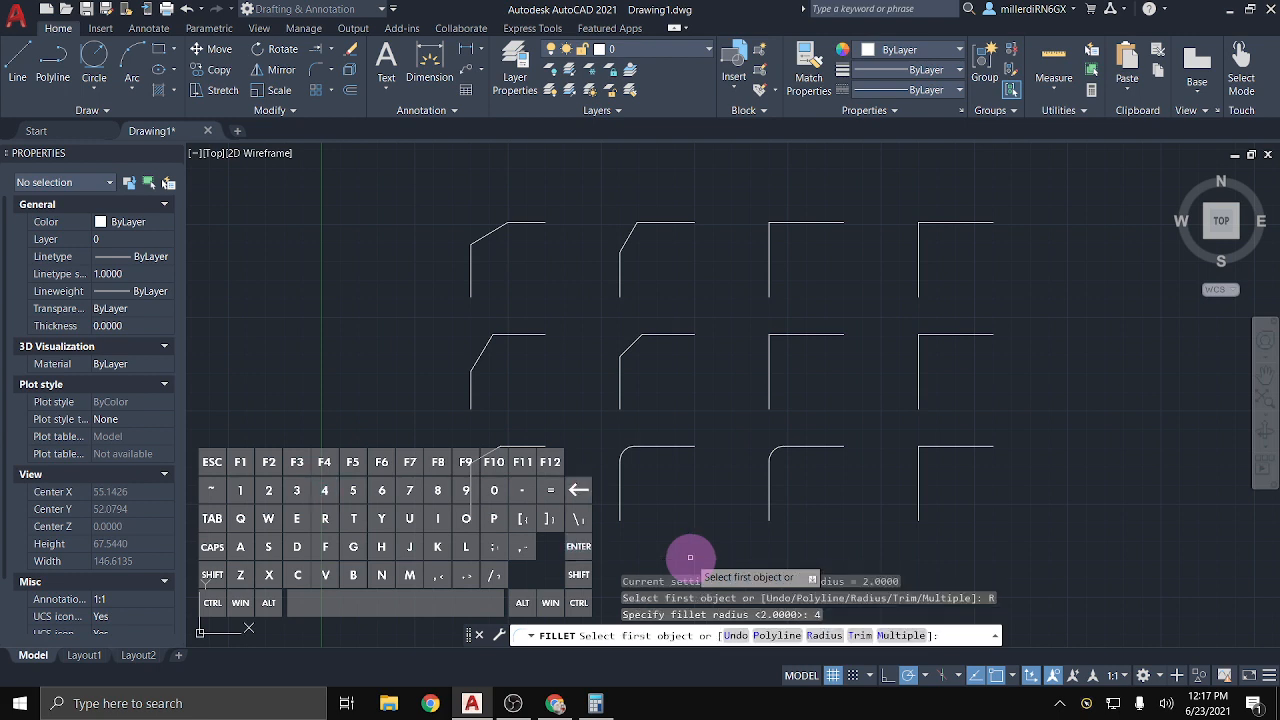
{"action": "left_click", "coordinate": [778, 335]}
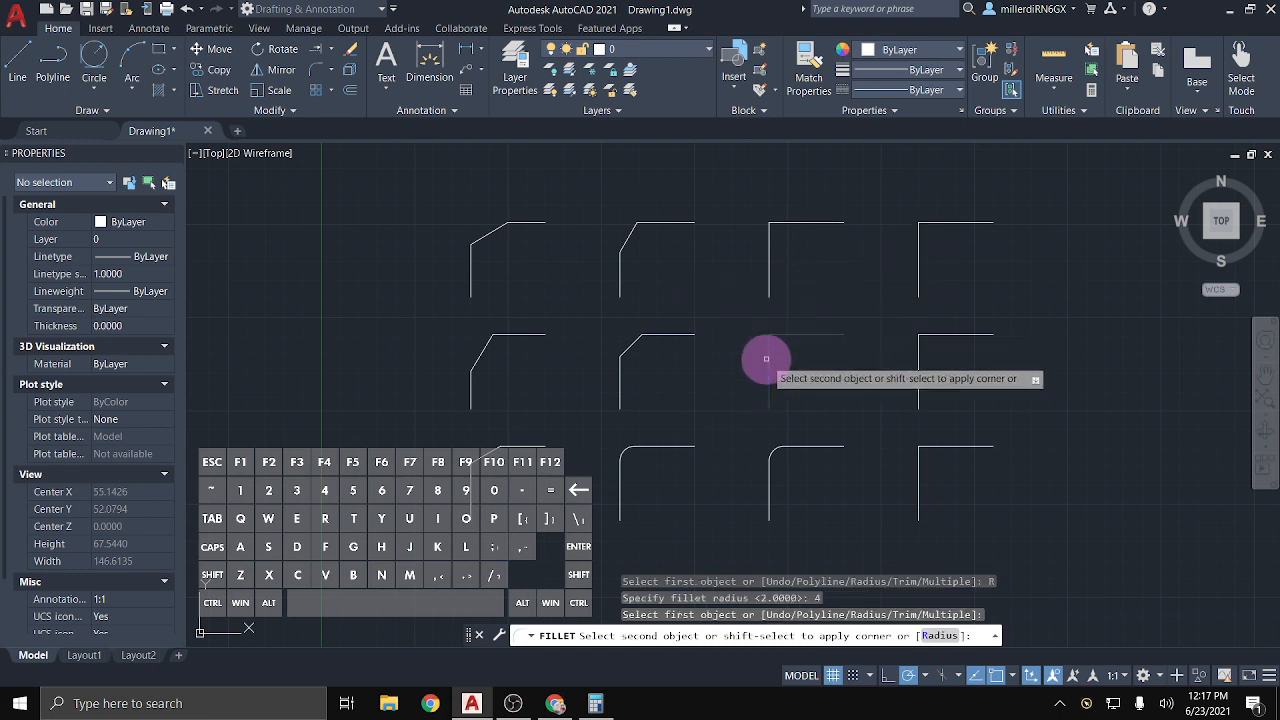
{"action": "left_click", "coordinate": [770, 365]}
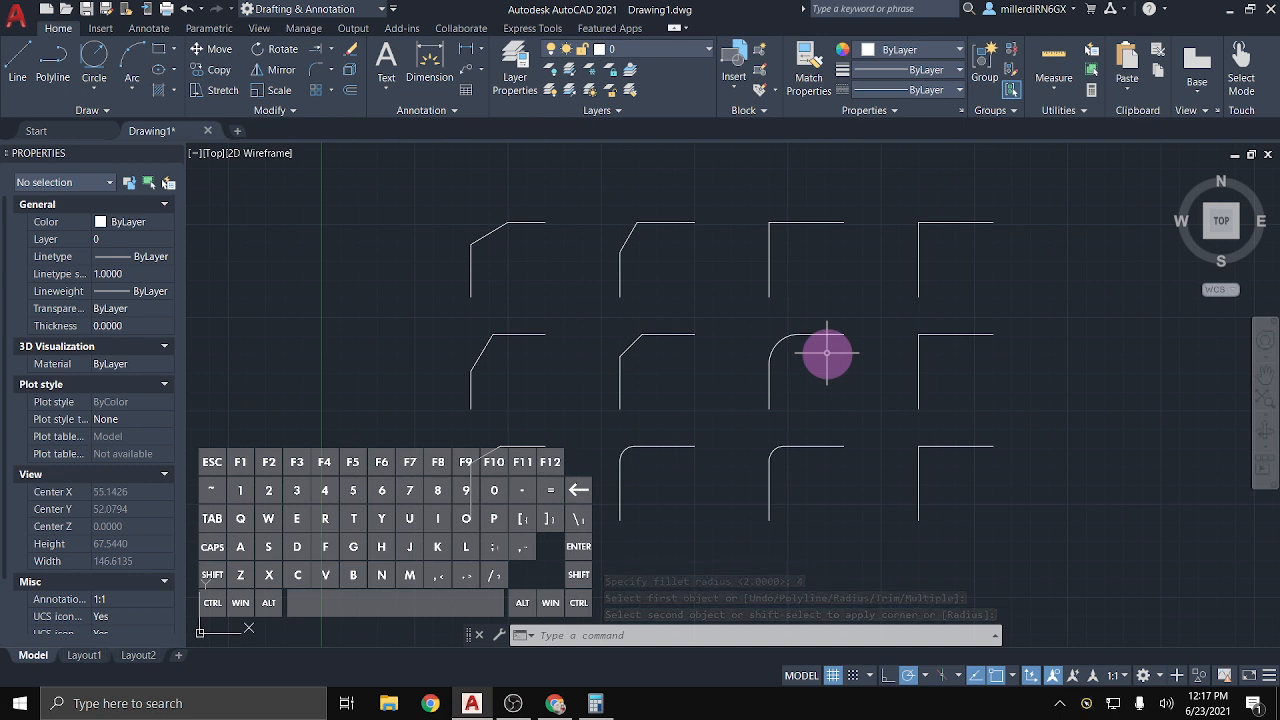
Draw a closed eight-sided stepped outline with lines in the empty space beside the grid, with a base about 32 units long
{"action": "scroll", "coordinate": [828, 353], "scroll_direction": "down", "scroll_amount": 2}
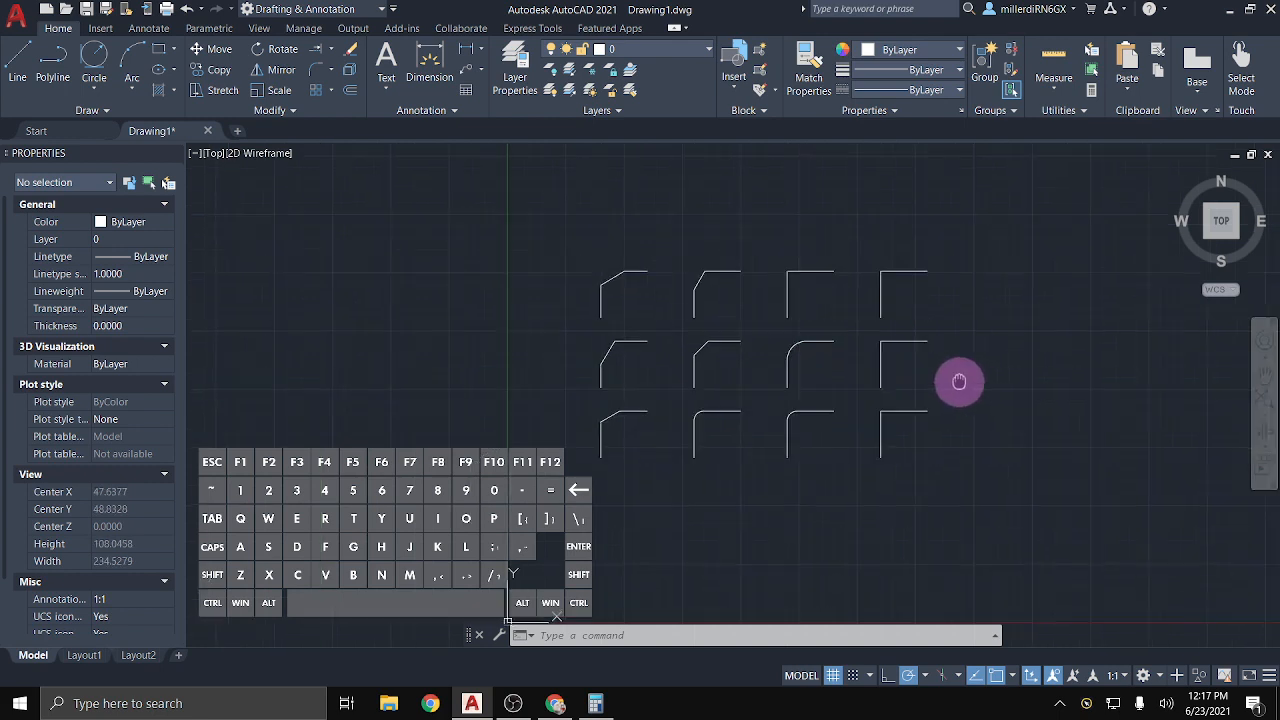
{"action": "middle_click_drag", "start_coordinate": [957, 377], "coordinate": [766, 394]}
{"action": "scroll", "coordinate": [829, 377], "scroll_direction": "up", "scroll_amount": 2}
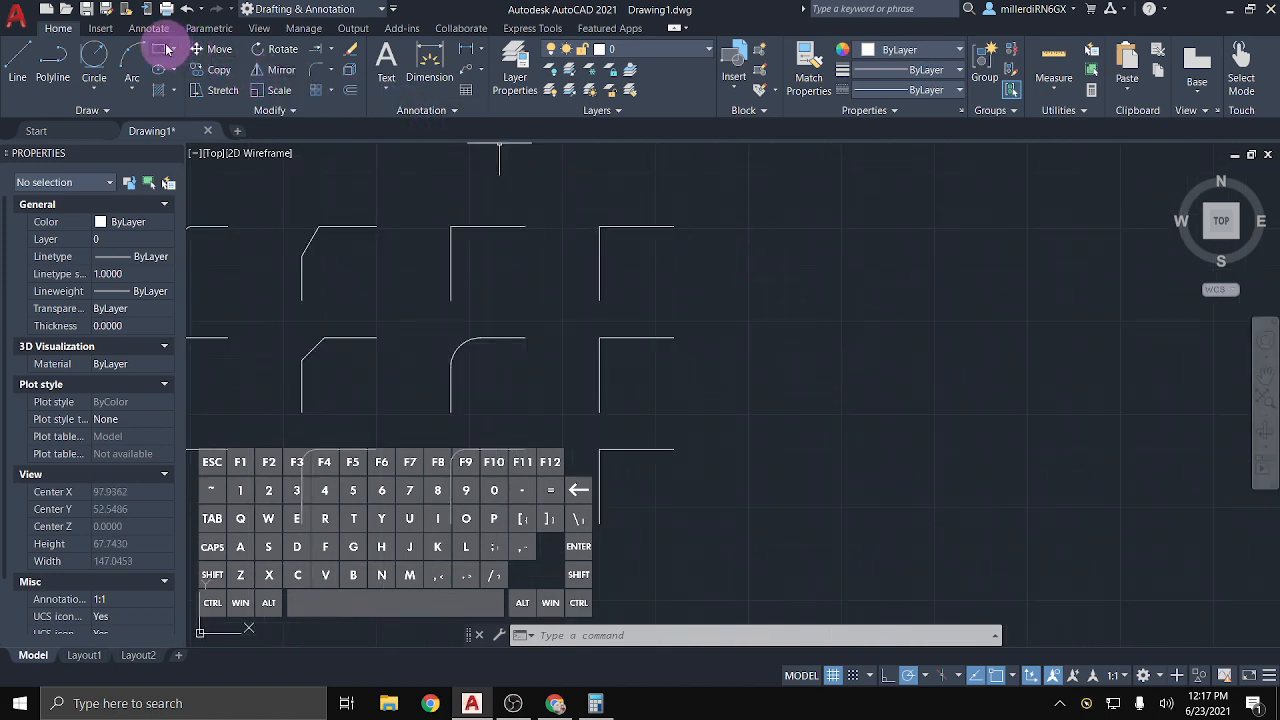
{"action": "left_click", "coordinate": [17, 68]}
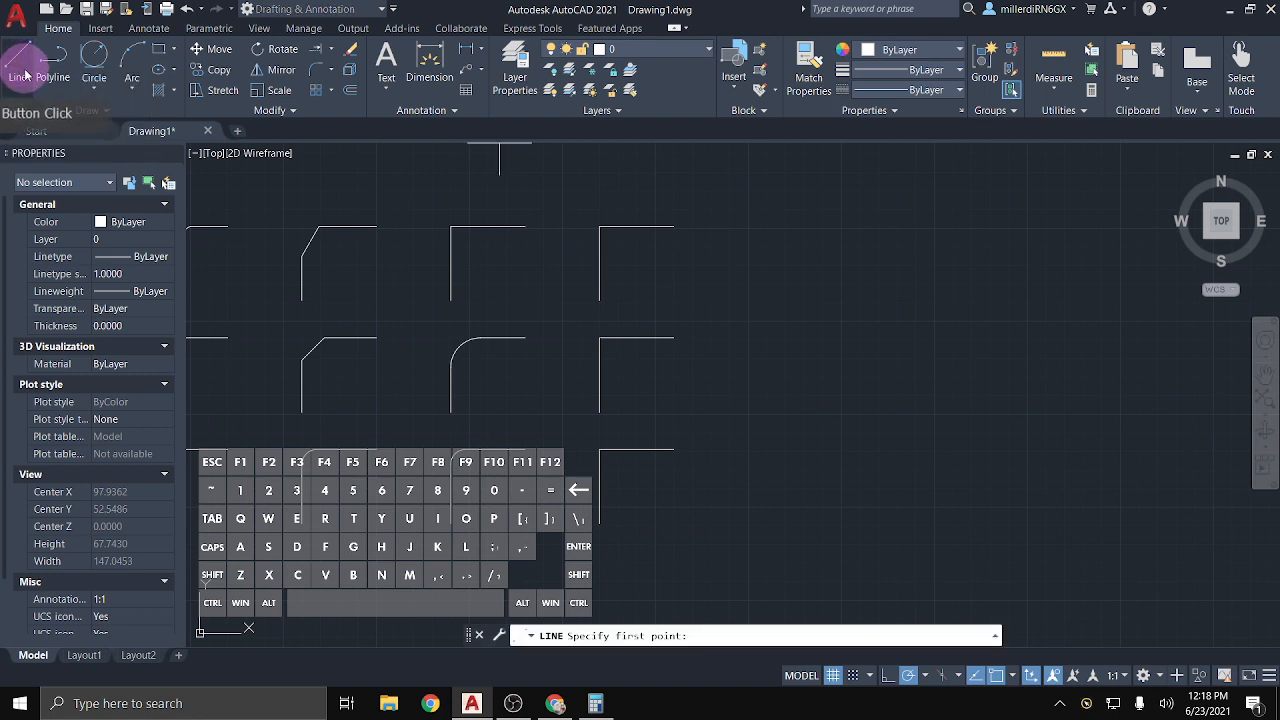
{"action": "left_click", "coordinate": [790, 469]}
{"action": "left_click", "coordinate": [1025, 470]}
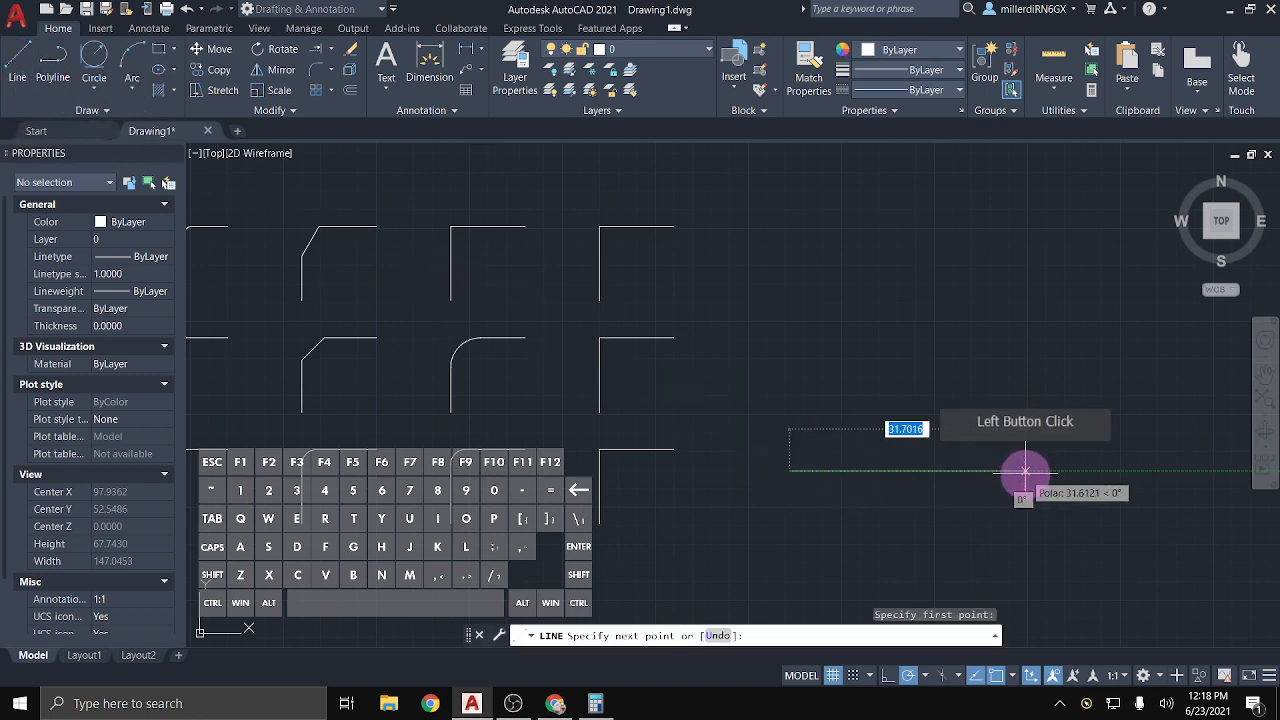
{"action": "left_click", "coordinate": [1025, 367]}
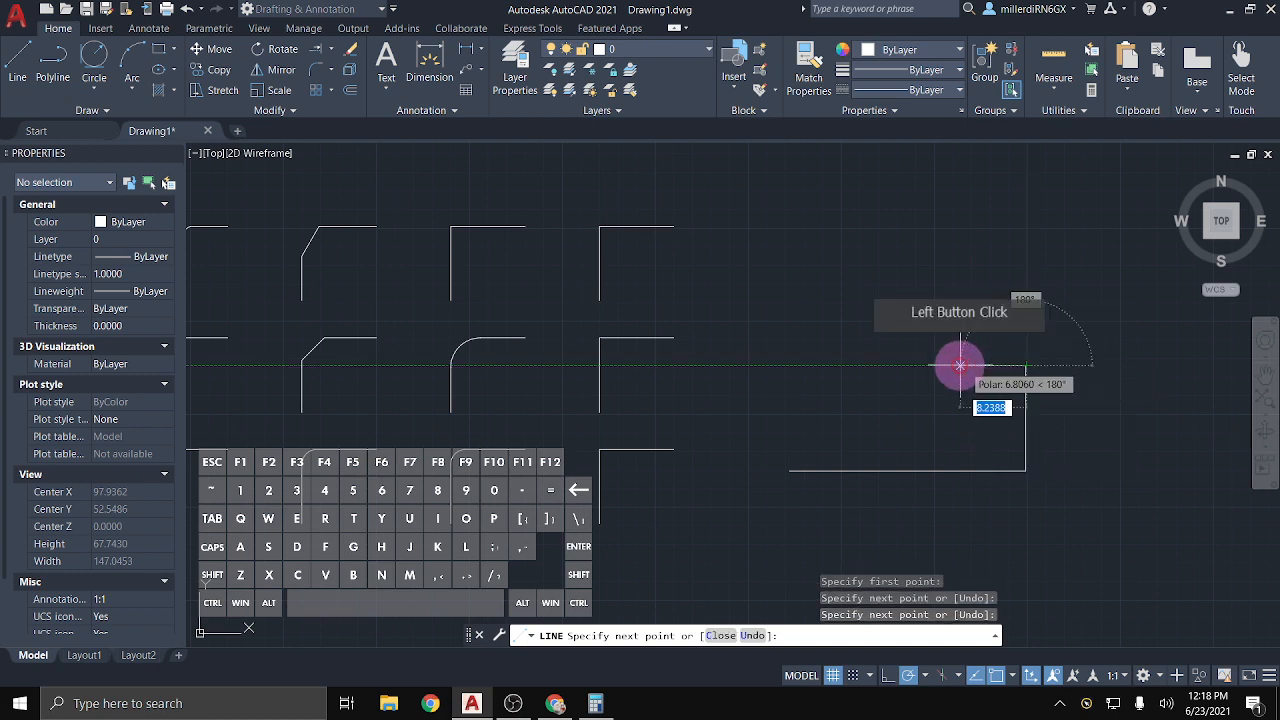
{"action": "left_click", "coordinate": [955, 232]}
{"action": "left_click", "coordinate": [835, 232]}
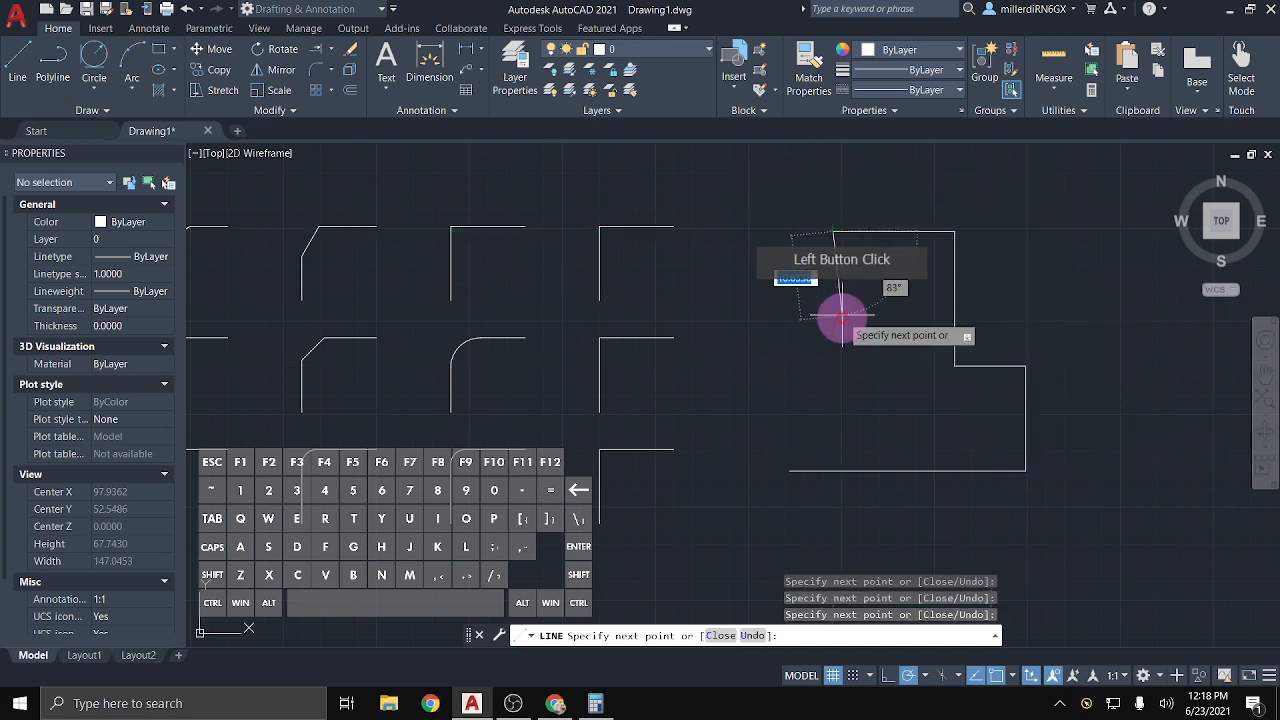
{"action": "left_click", "coordinate": [833, 366]}
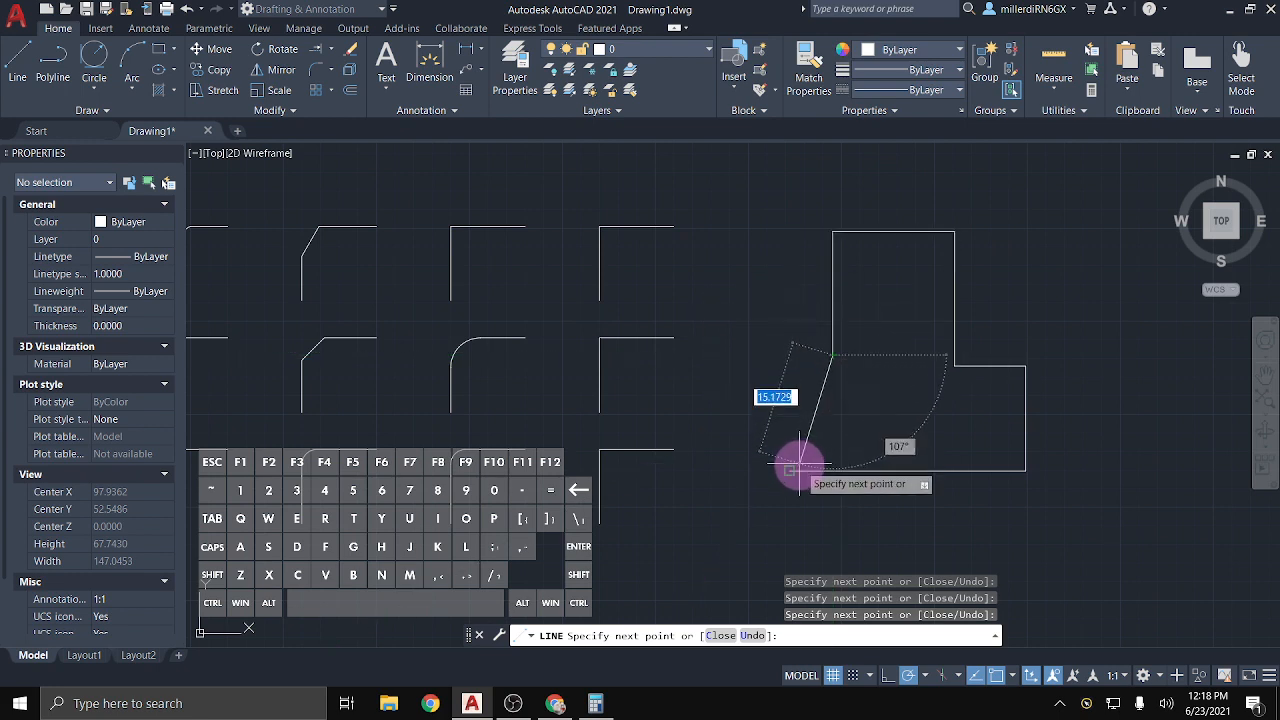
{"action": "left_click", "coordinate": [790, 357]}
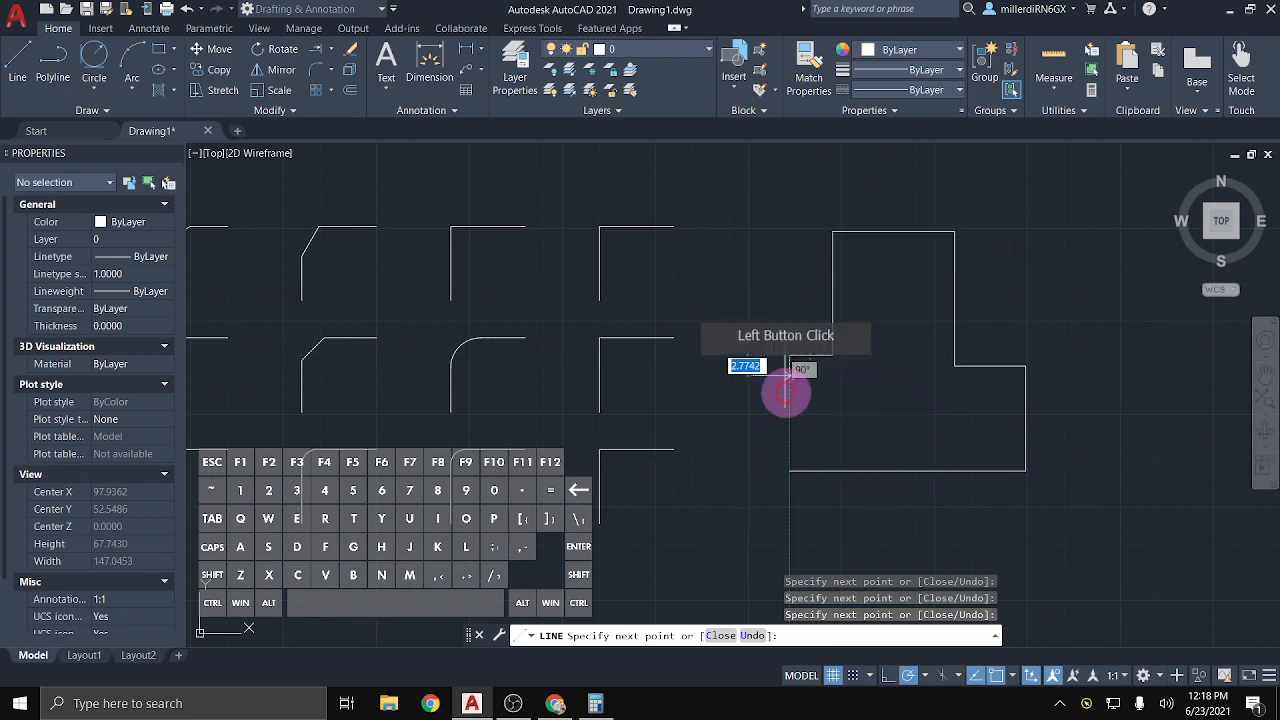
{"action": "left_click", "coordinate": [789, 470]}
{"action": "key", "text": "Escape"}
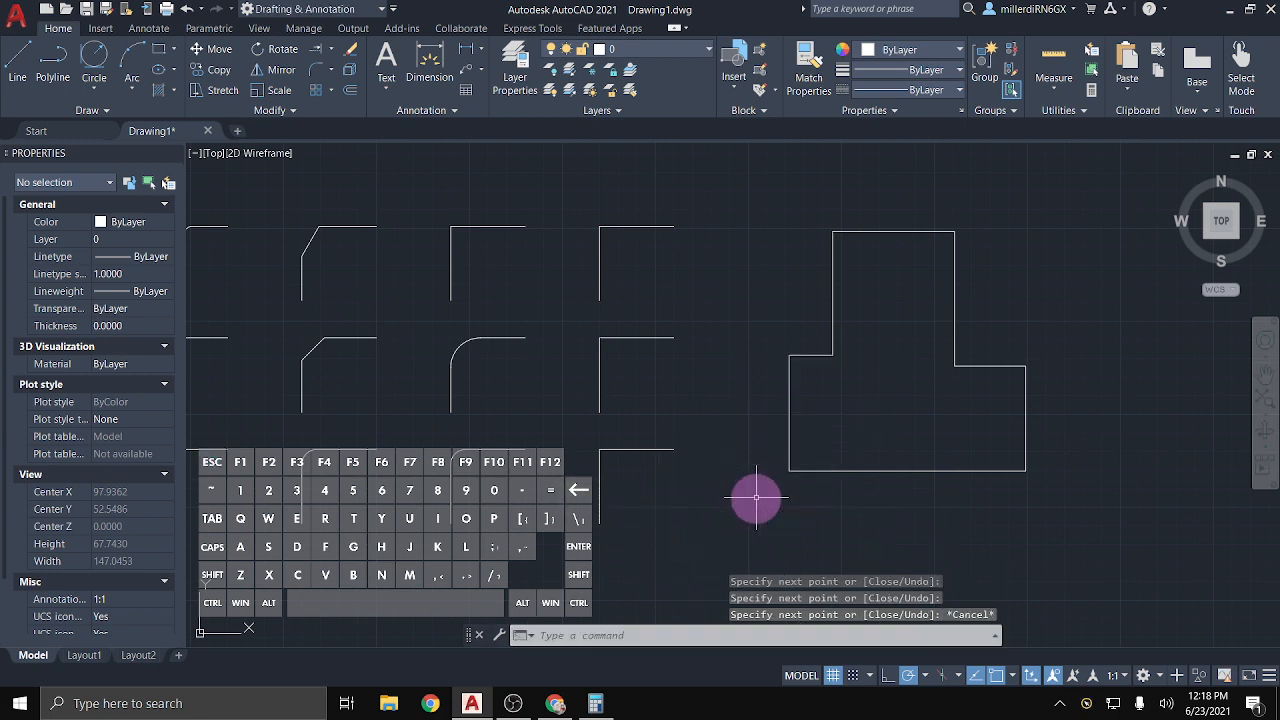
Fillet the two outer left corners of the stepped outline's wide base with radius 1, using the Multiple option
{"action": "scroll", "coordinate": [902, 370], "scroll_direction": "up", "scroll_amount": 3}
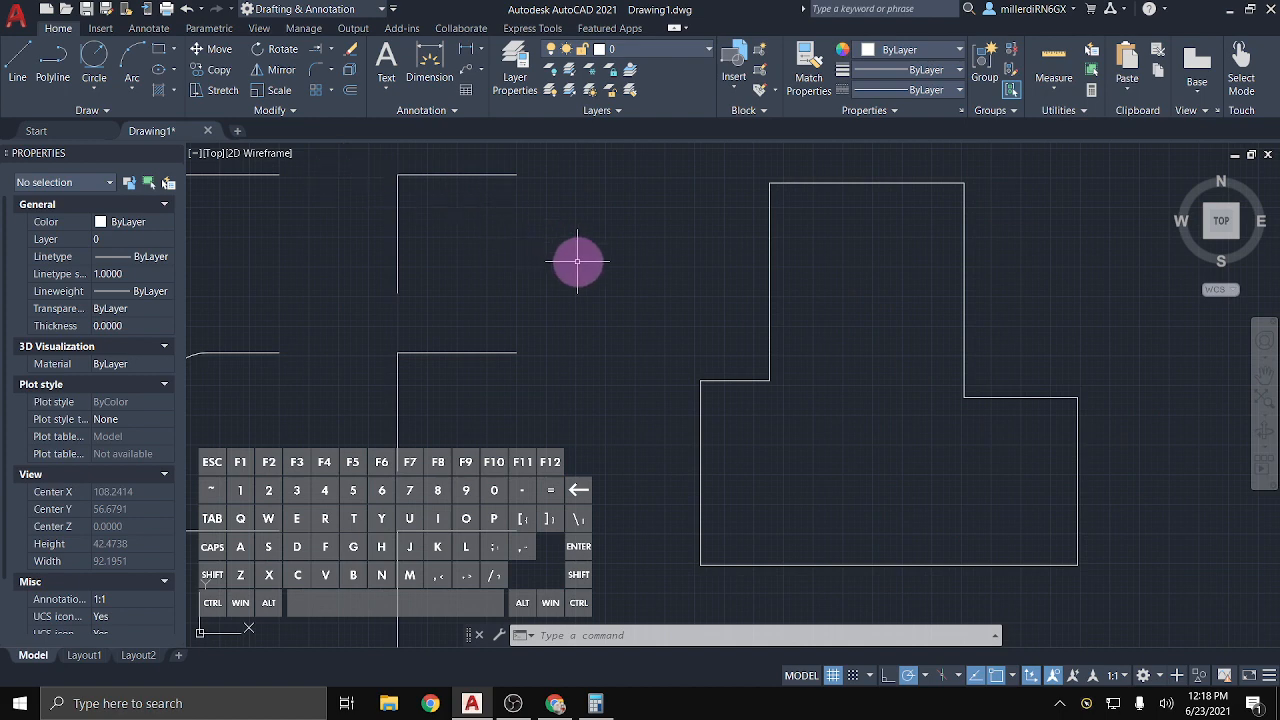
{"action": "type", "text": "f"}
{"action": "key", "text": "Return"}
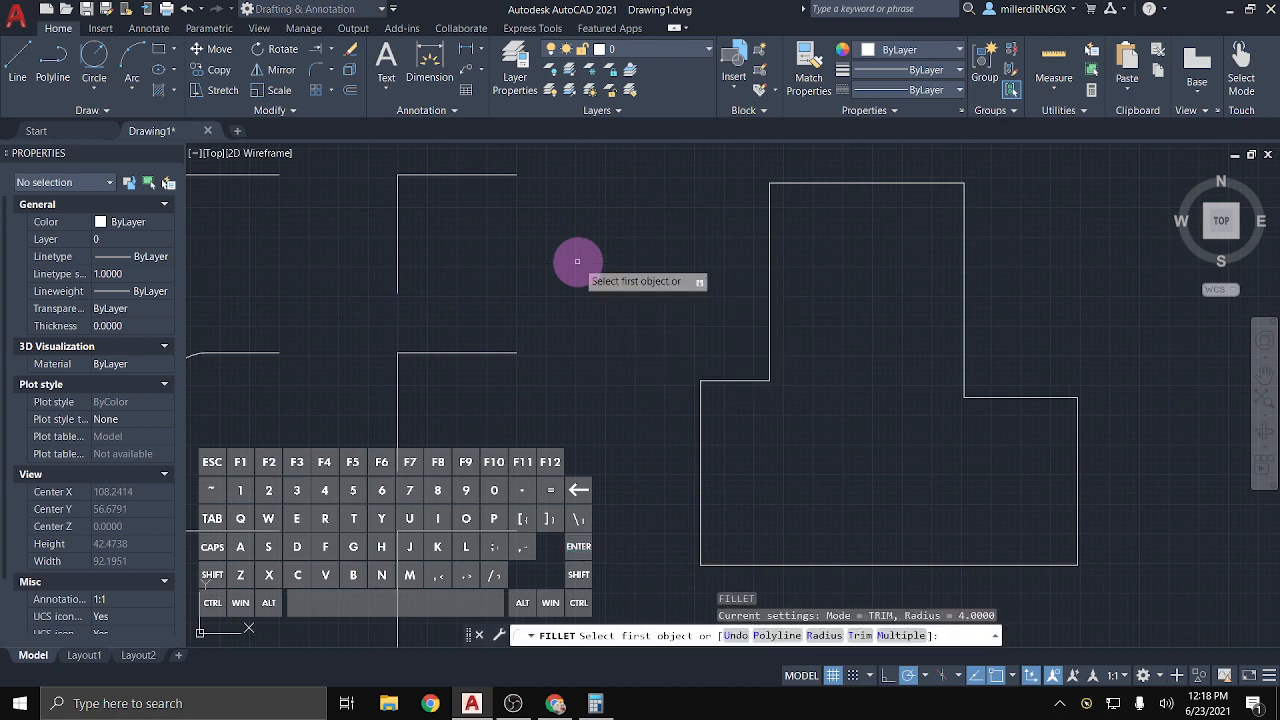
{"action": "type", "text": "r"}
{"action": "key", "text": "Return"}
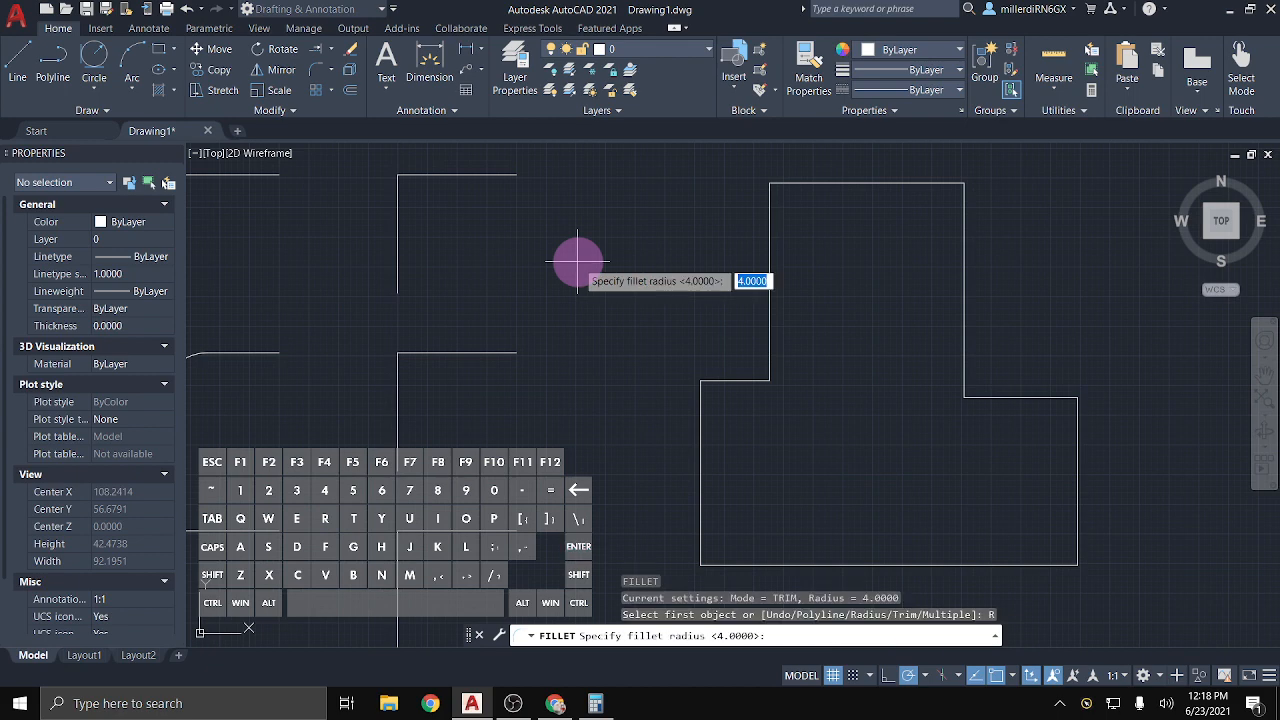
{"action": "type", "text": "1"}
{"action": "key", "text": "Return"}
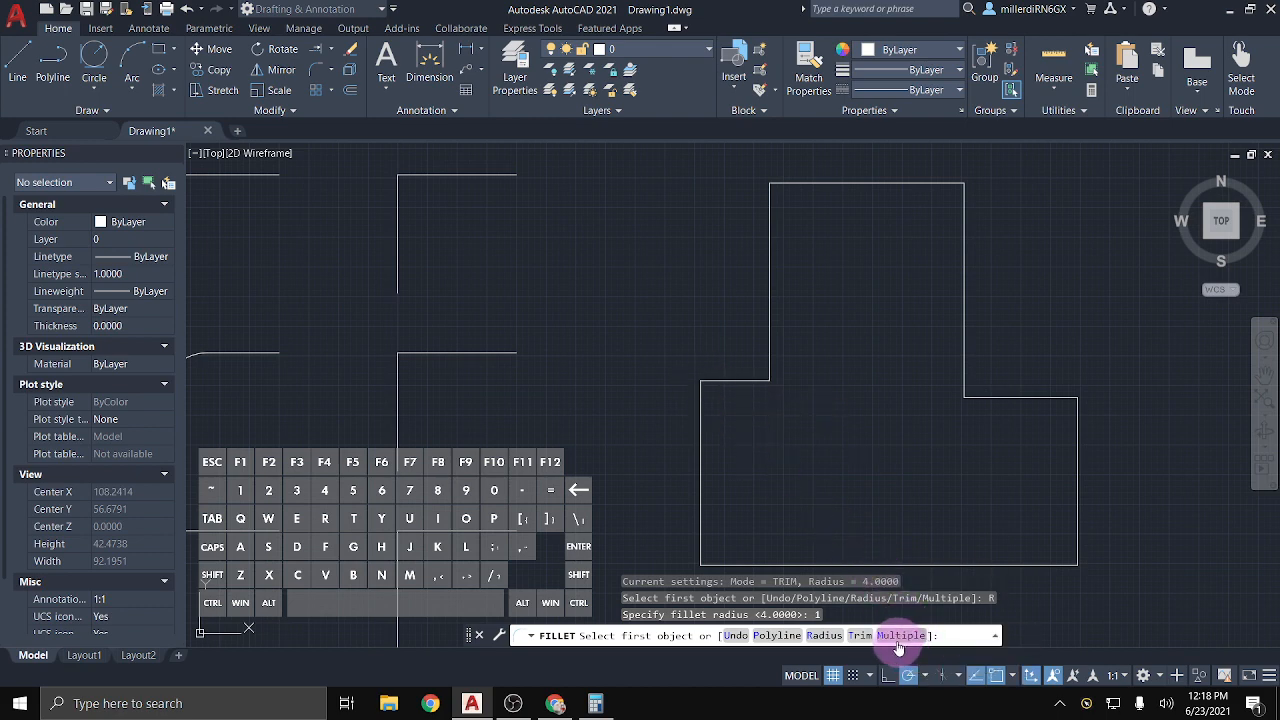
{"action": "type", "text": "M"}
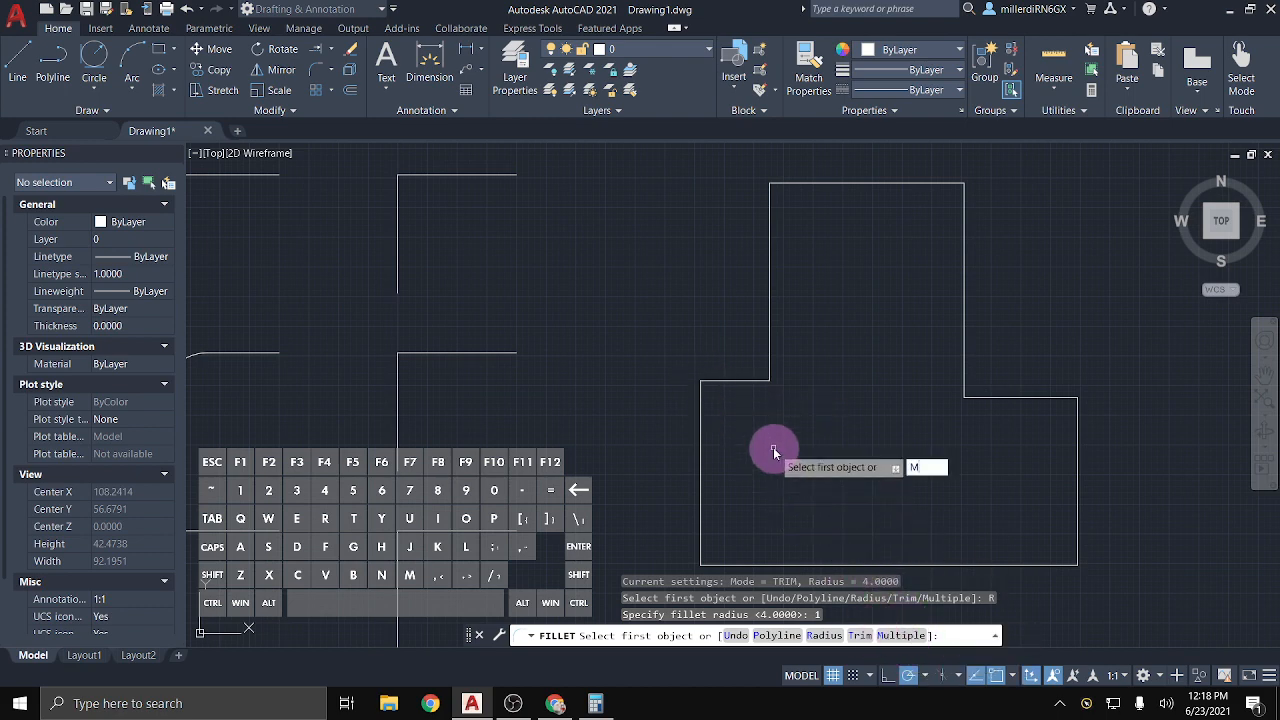
{"action": "key", "text": "Return"}
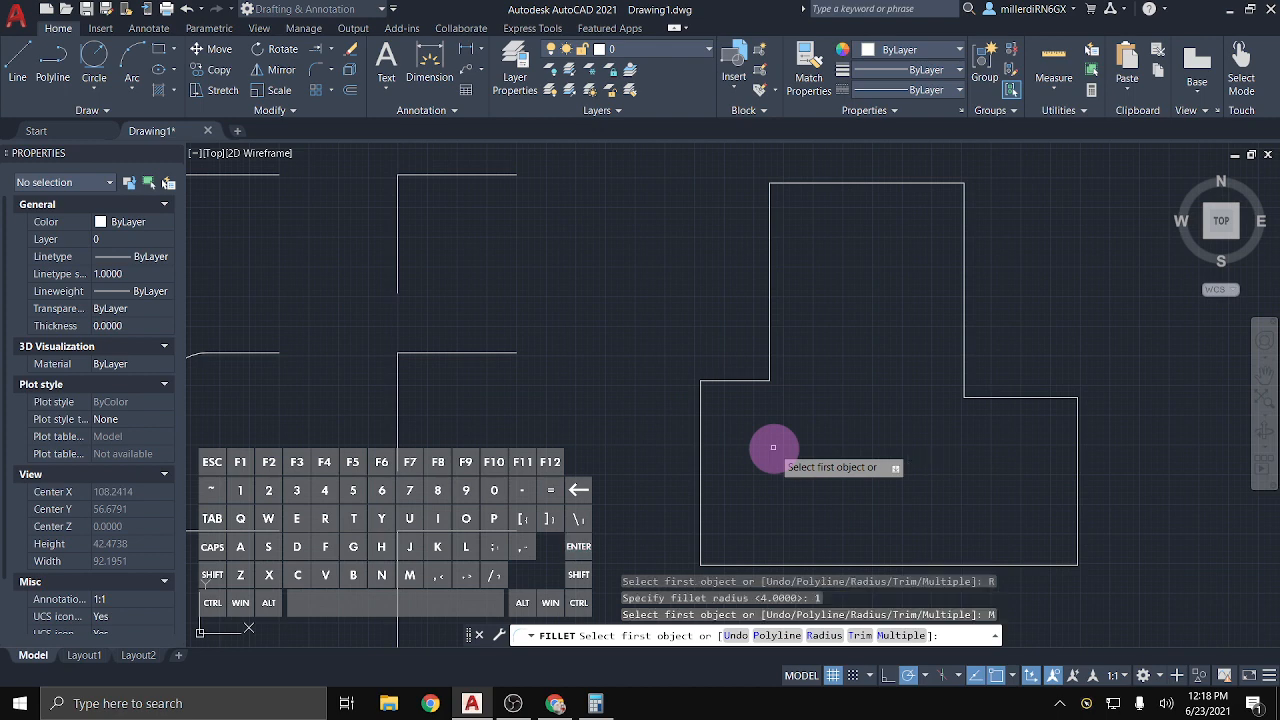
{"action": "left_click", "coordinate": [722, 380]}
{"action": "left_click", "coordinate": [691, 546]}
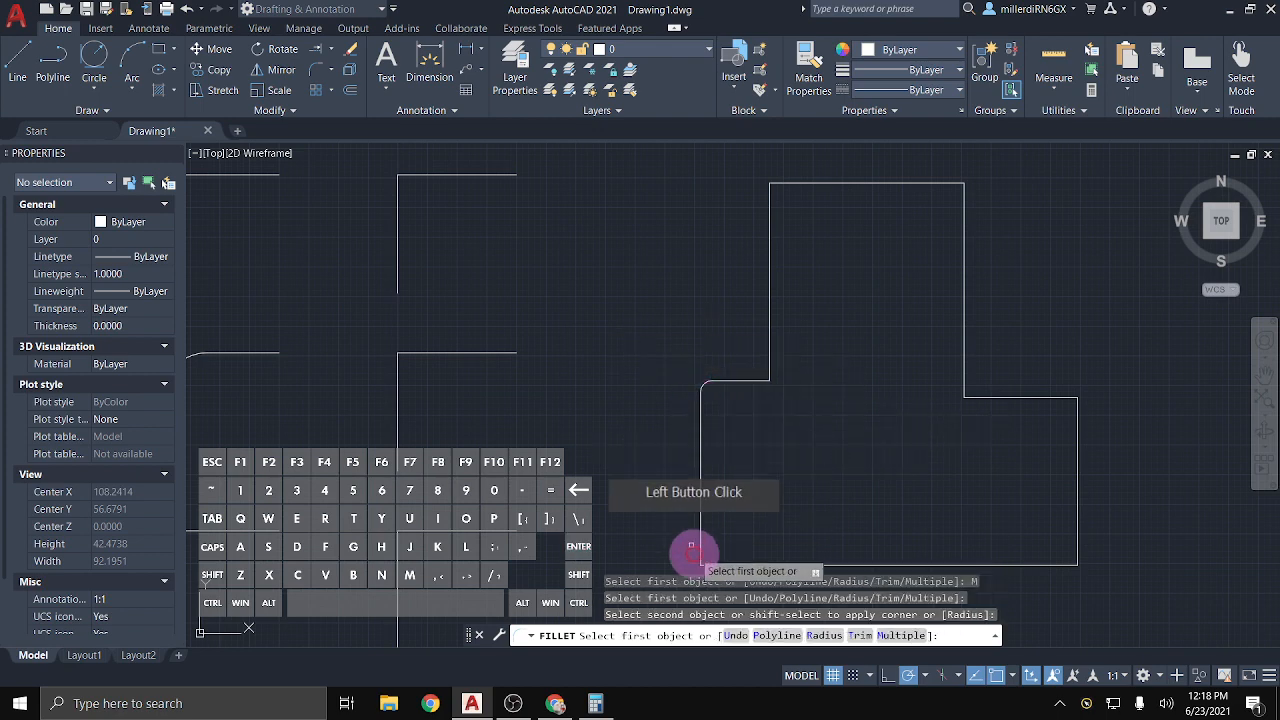
{"action": "left_click", "coordinate": [702, 544]}
{"action": "left_click", "coordinate": [718, 566]}
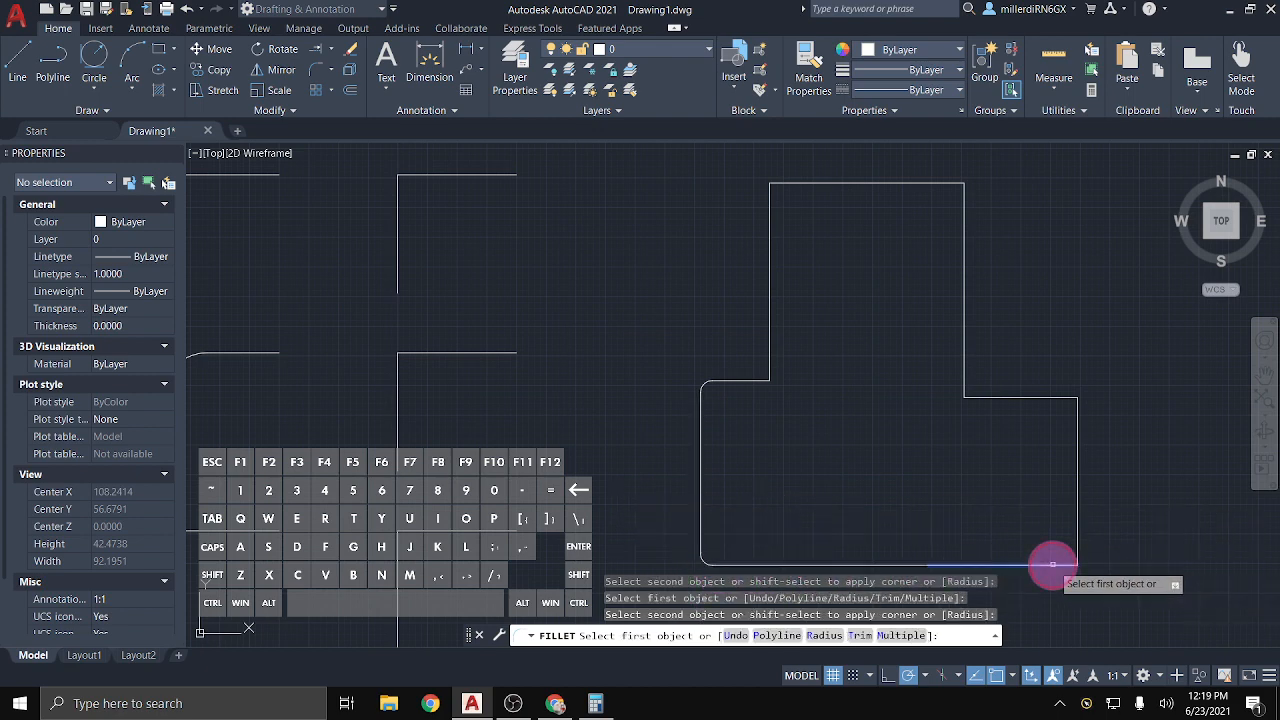
Fillet the bottom and upper outer right corners of the outline's wide base within the same Multiple fillet
{"action": "left_click", "coordinate": [1055, 565]}
{"action": "left_click", "coordinate": [1077, 542]}
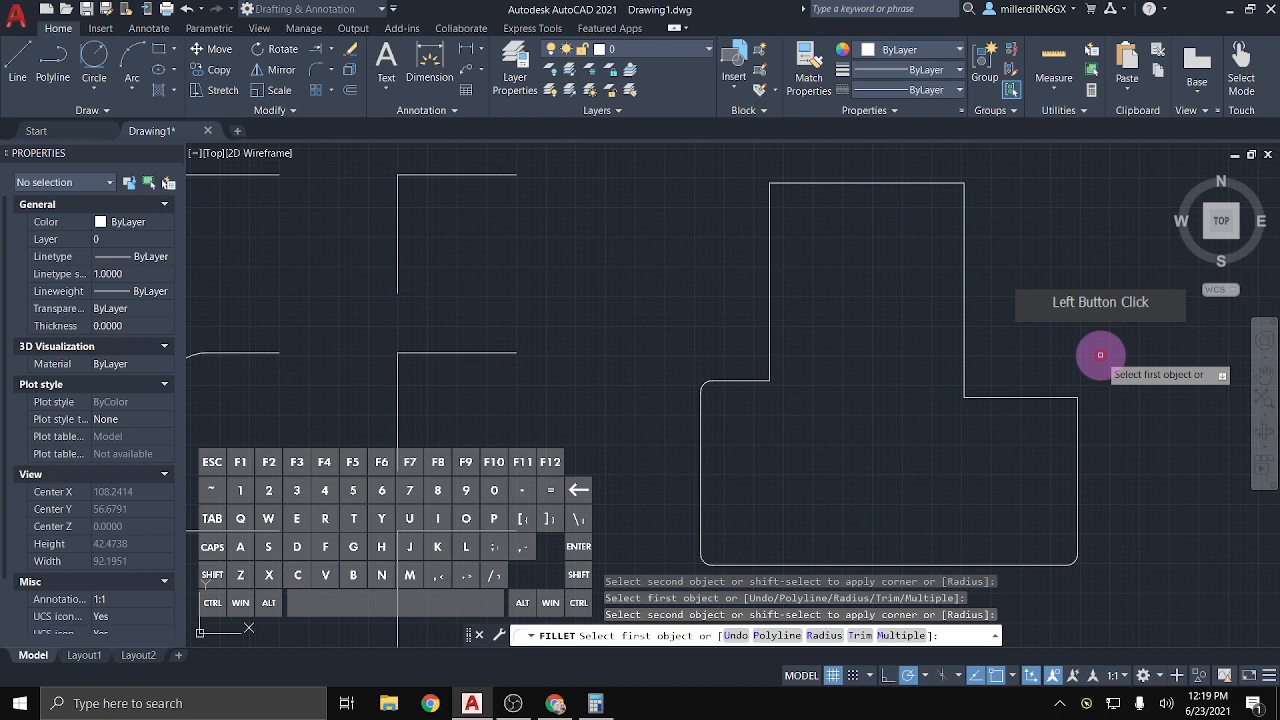
{"action": "left_click", "coordinate": [1077, 412]}
{"action": "left_click", "coordinate": [1066, 398]}
Fillet the two inner corners where the outline's narrow upper part meets the wide base, right one first
{"action": "left_click", "coordinate": [982, 397]}
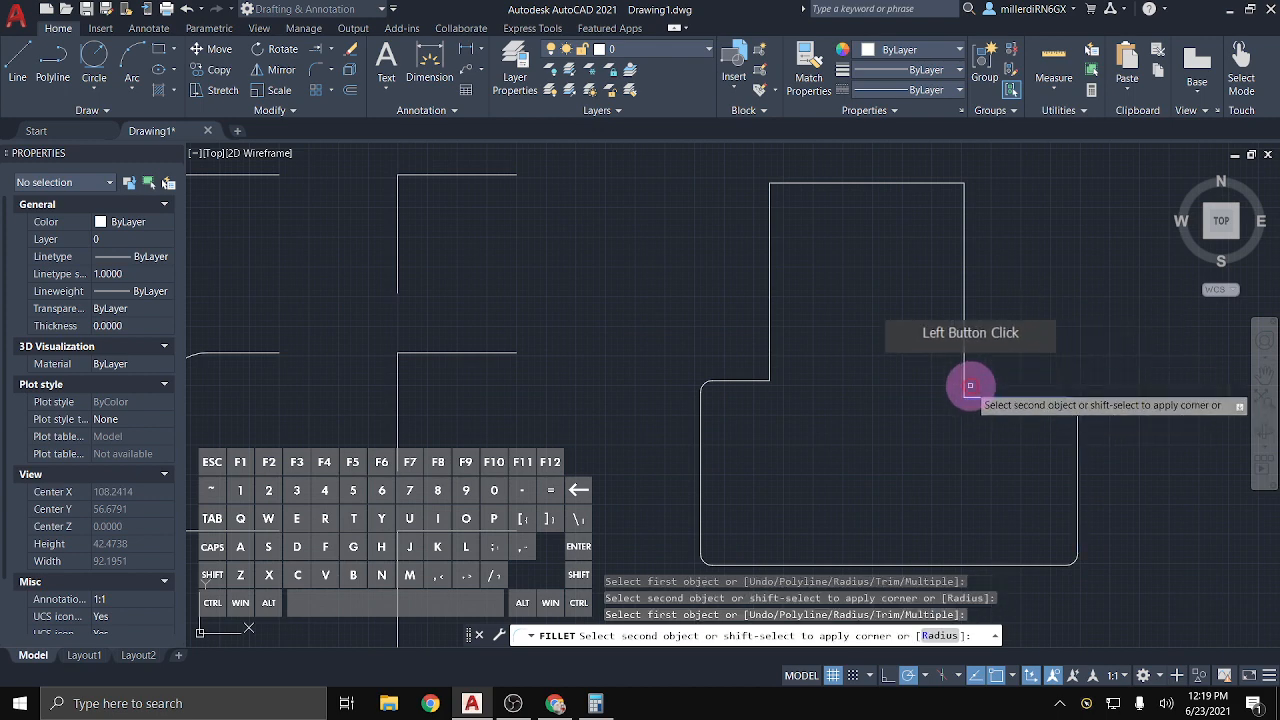
{"action": "left_click", "coordinate": [967, 382]}
{"action": "scroll", "coordinate": [995, 405], "scroll_direction": "up", "scroll_amount": 4}
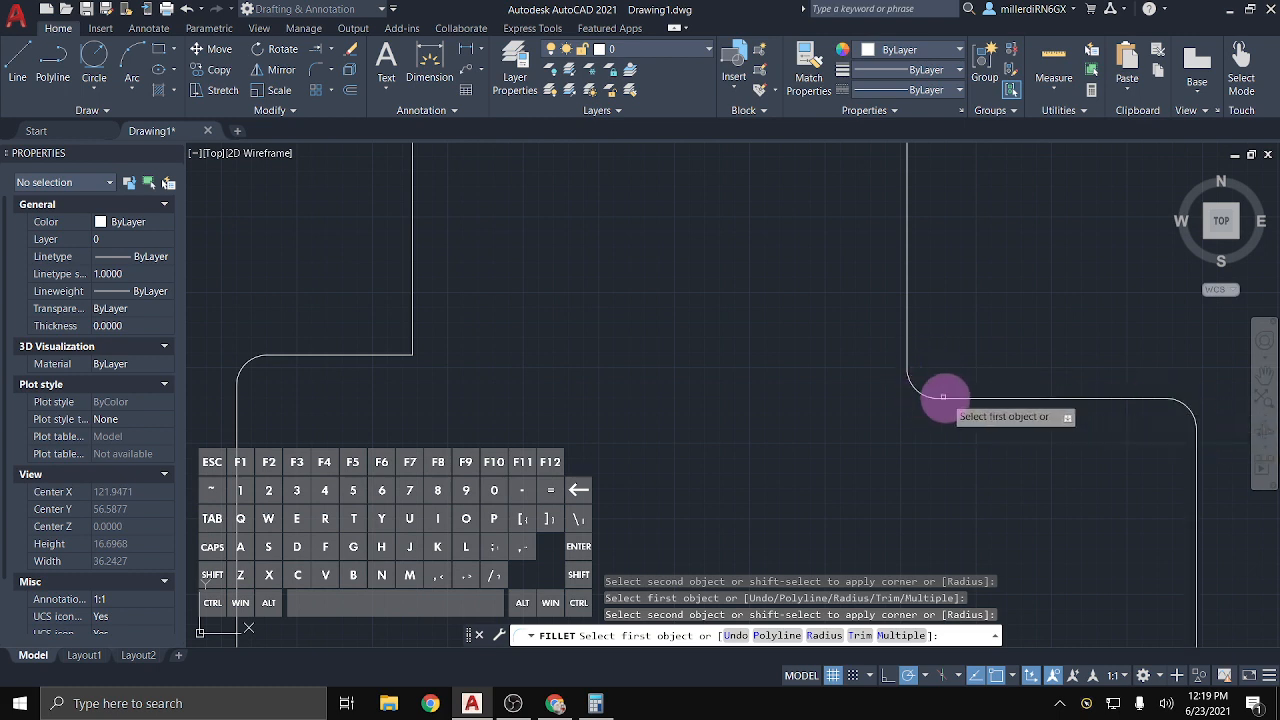
{"action": "scroll", "coordinate": [942, 396], "scroll_direction": "down", "scroll_amount": 2}
{"action": "left_click", "coordinate": [604, 365]}
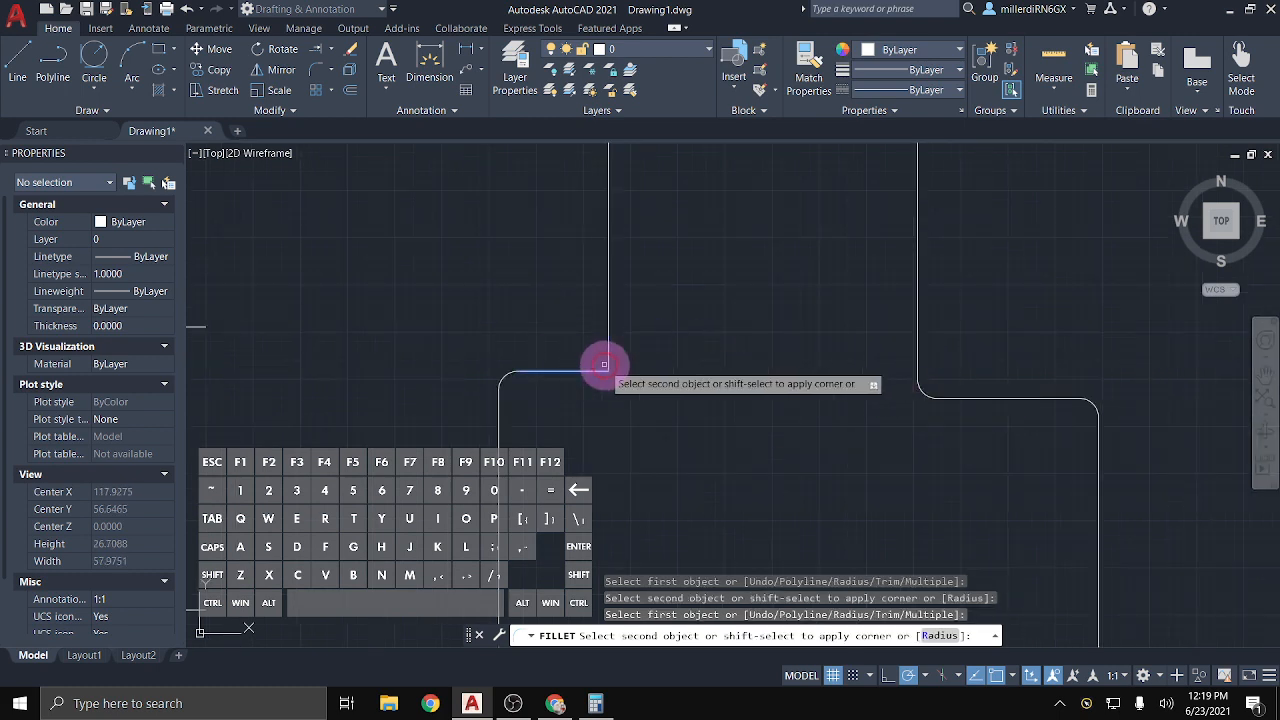
{"action": "left_click", "coordinate": [605, 364]}
{"action": "scroll", "coordinate": [691, 334], "scroll_direction": "down", "scroll_amount": 2}
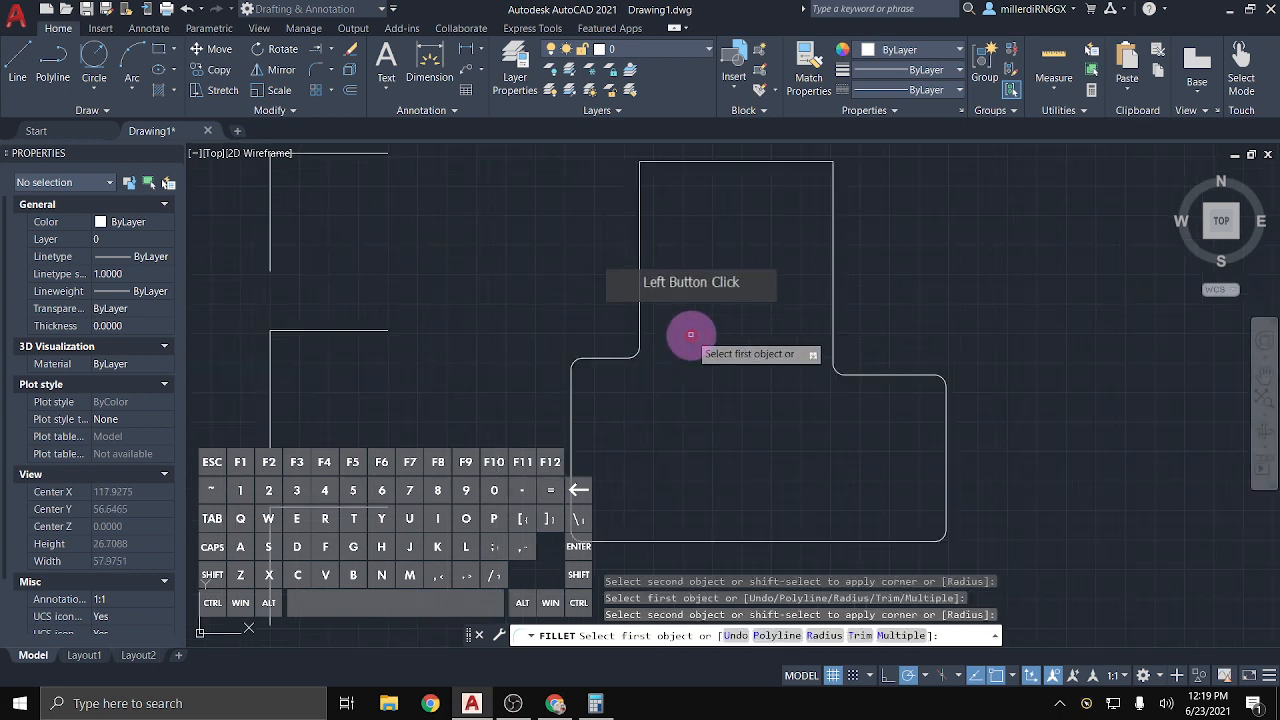
Fillet the two top corners of the outline's narrow upper part and end the Fillet command
{"action": "left_click", "coordinate": [659, 162]}
{"action": "left_click", "coordinate": [640, 176]}
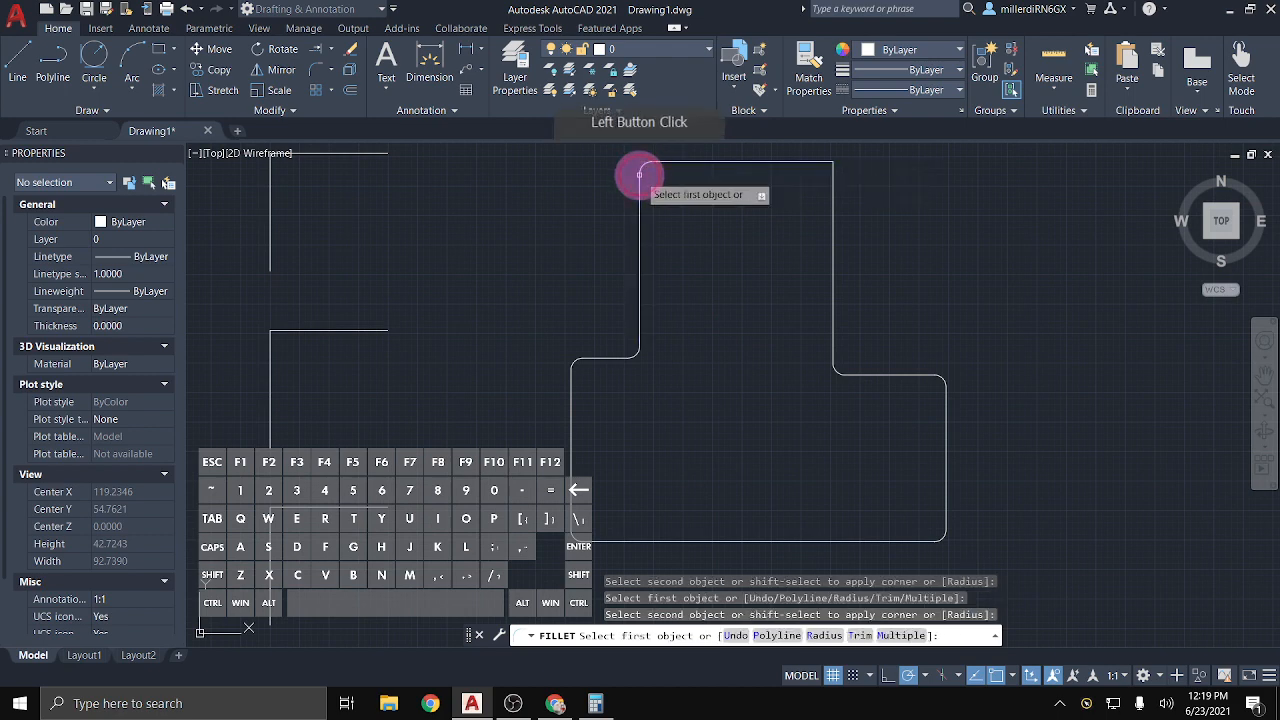
{"action": "left_click", "coordinate": [828, 160]}
{"action": "left_click", "coordinate": [829, 180]}
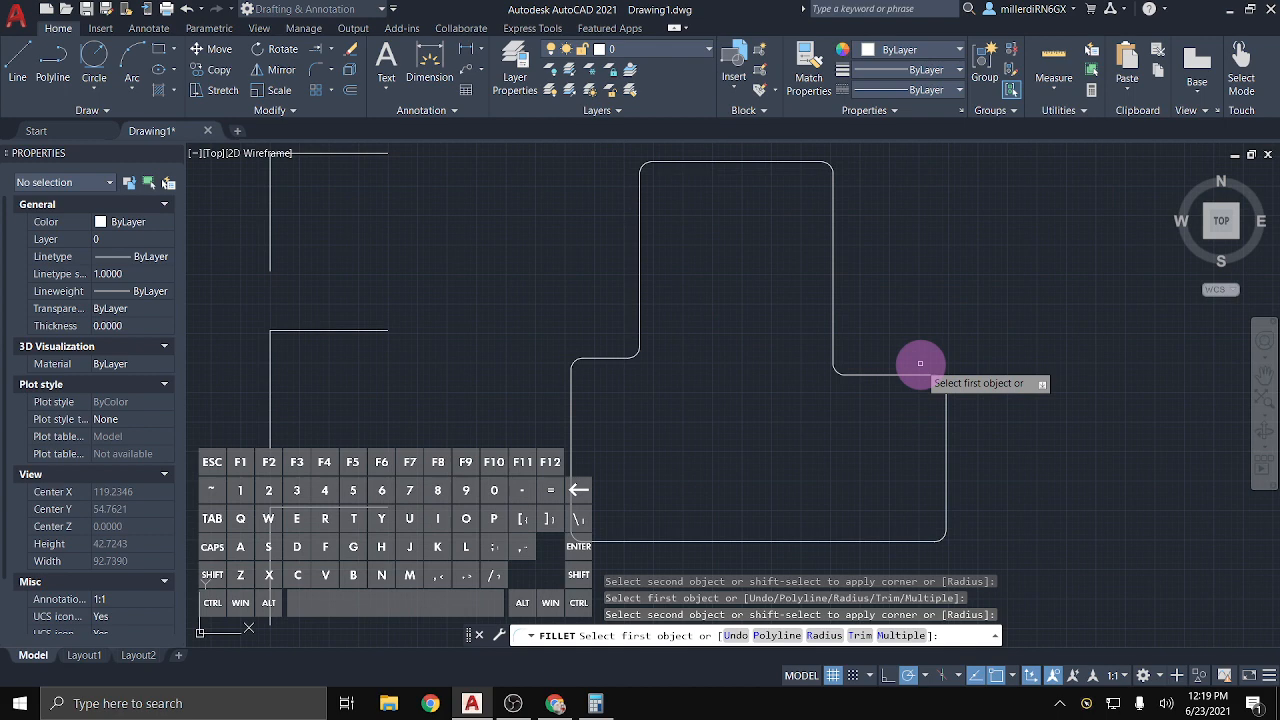
{"action": "key", "text": "Escape"}
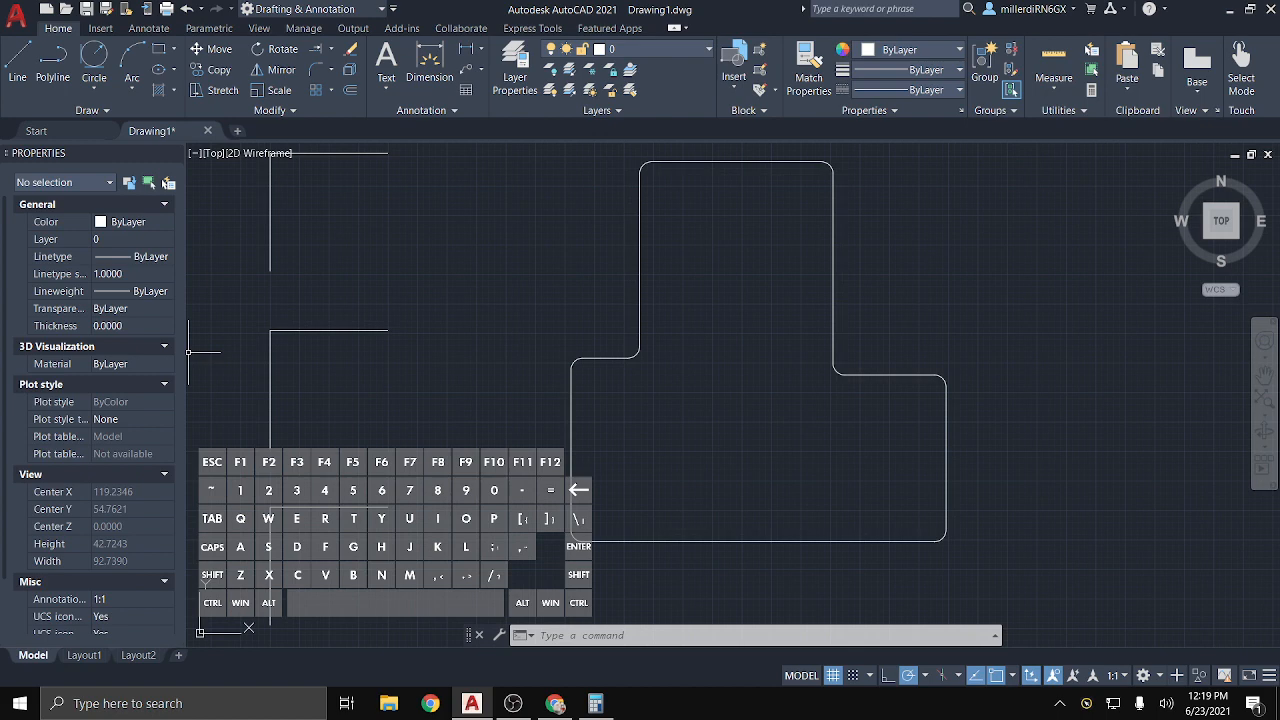
{"action": "mouse_move", "coordinate": [720, 434]}
{"action": "middle_mouse_down"}
{"action": "mouse_move", "coordinate": [922, 460]}
{"action": "mouse_move", "coordinate": [885, 484]}
{"action": "middle_mouse_up"}
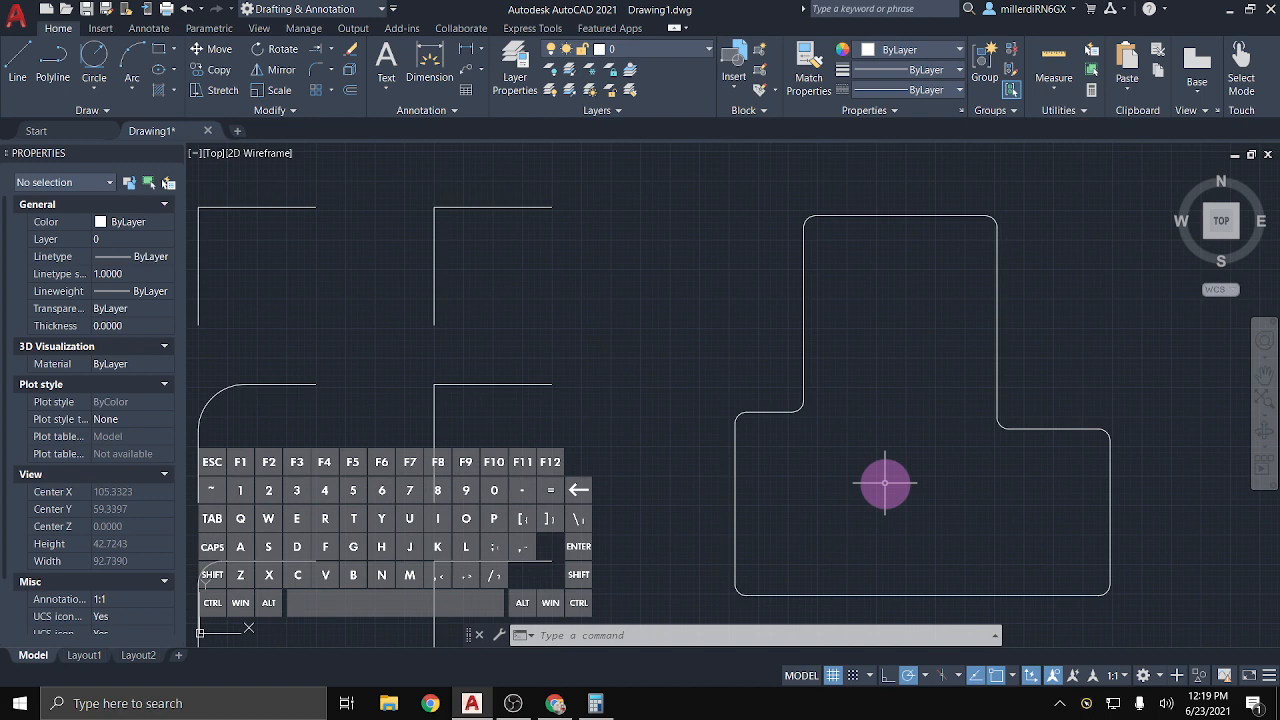